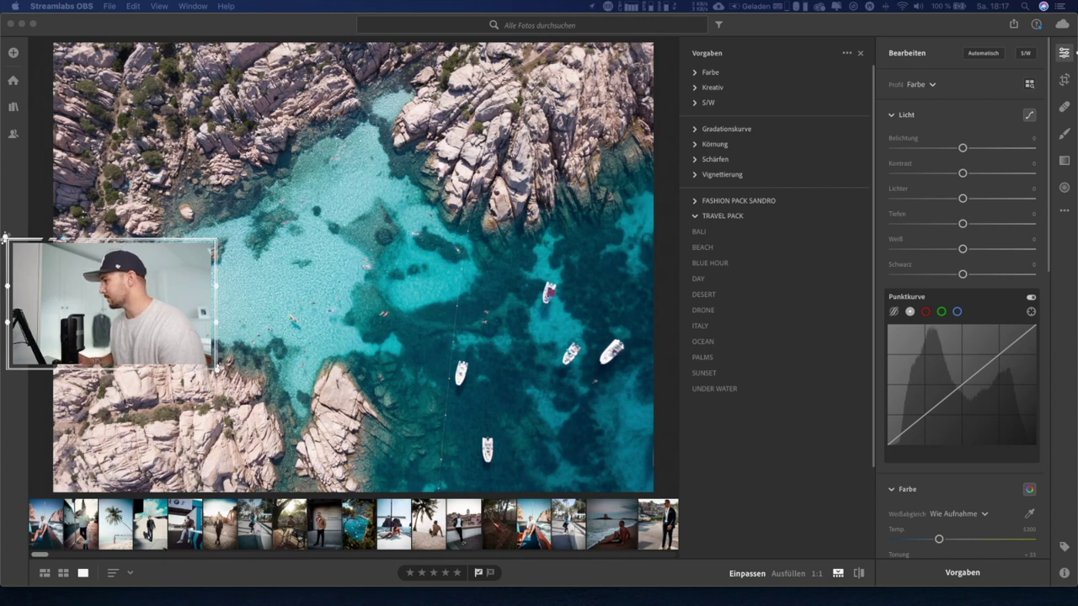
- In Lightroom, reset the boat portrait to its original and apply the UNDER WATER preset
click(34, 389)
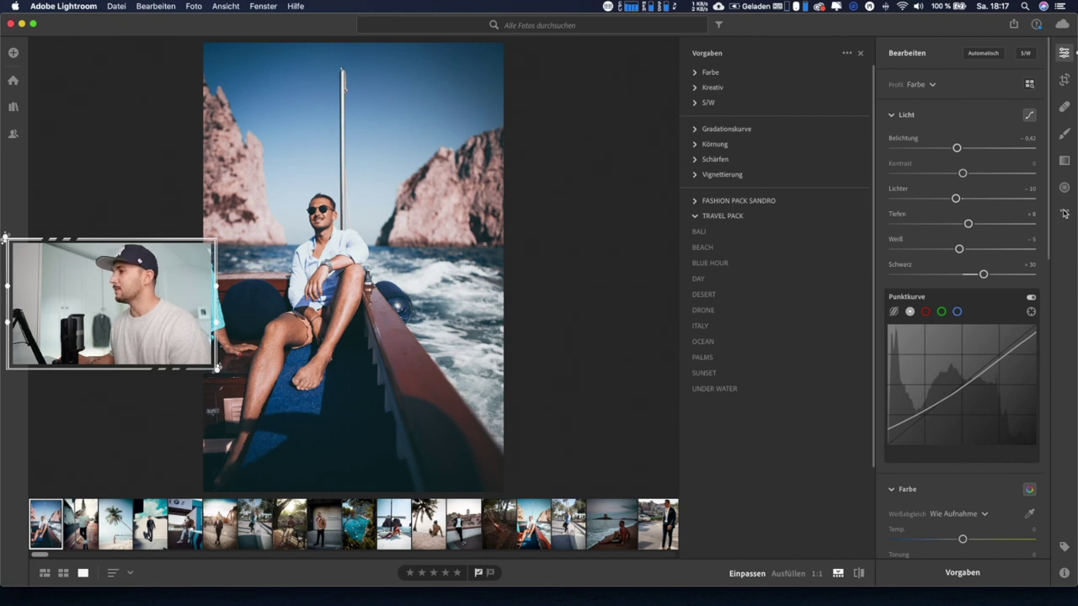
click(1064, 212)
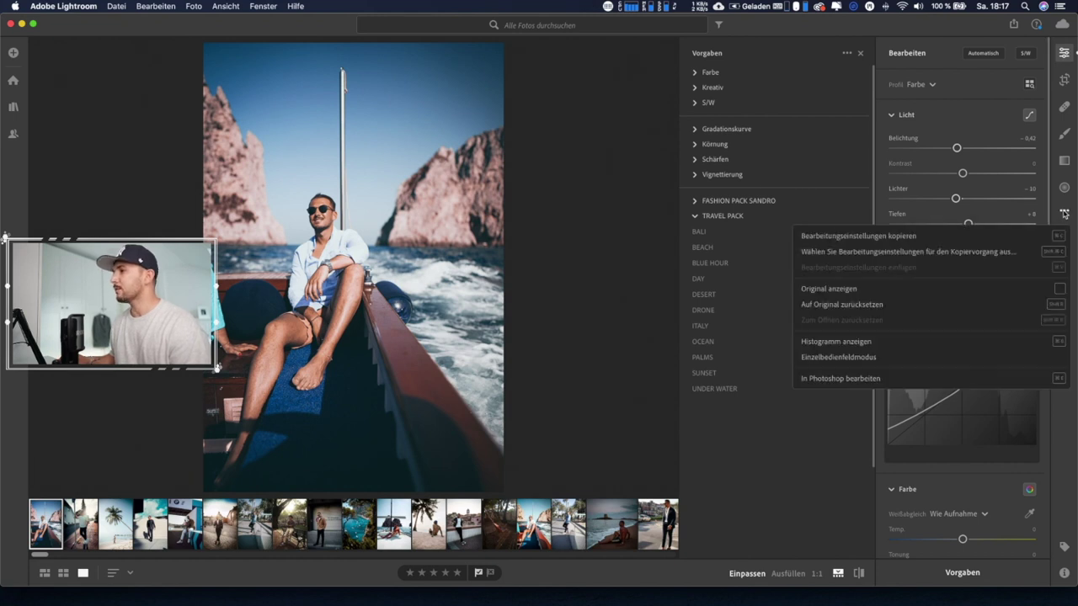
click(843, 304)
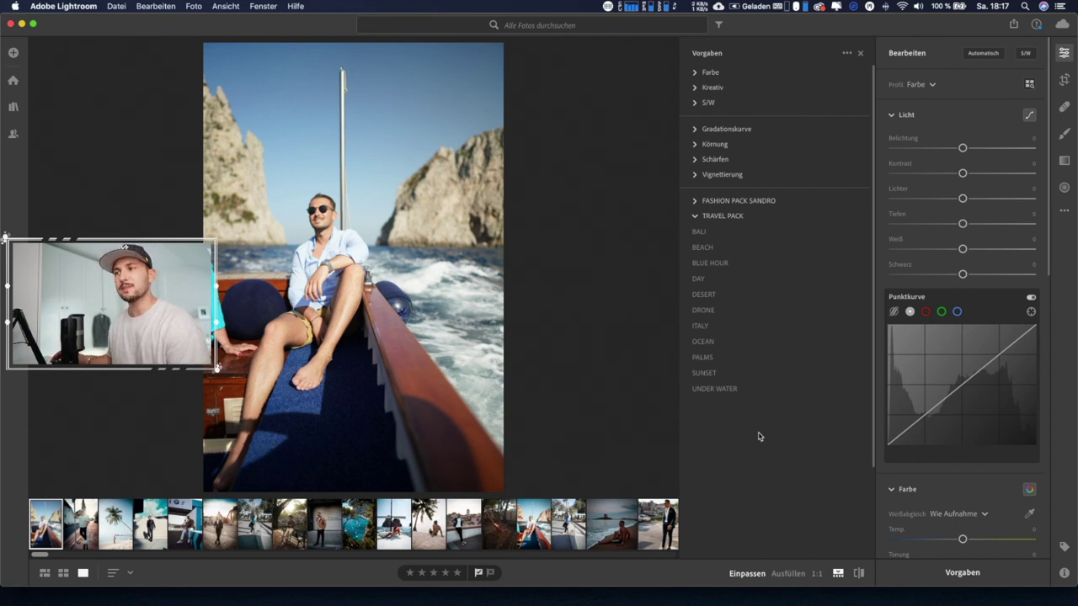
click(834, 389)
key(ctrl+z)
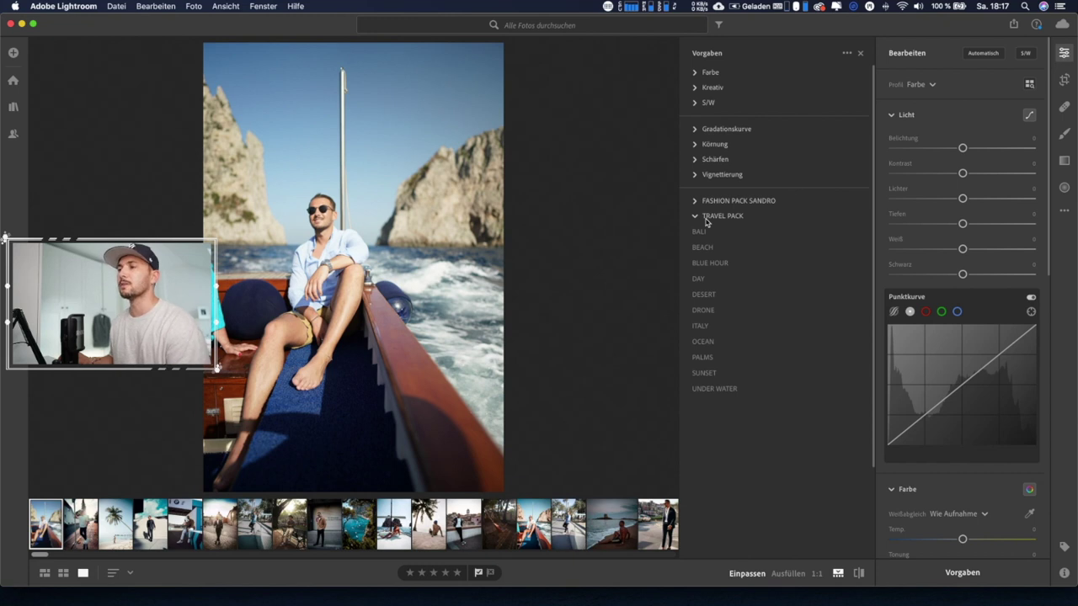
scroll(707, 222, down, 1)
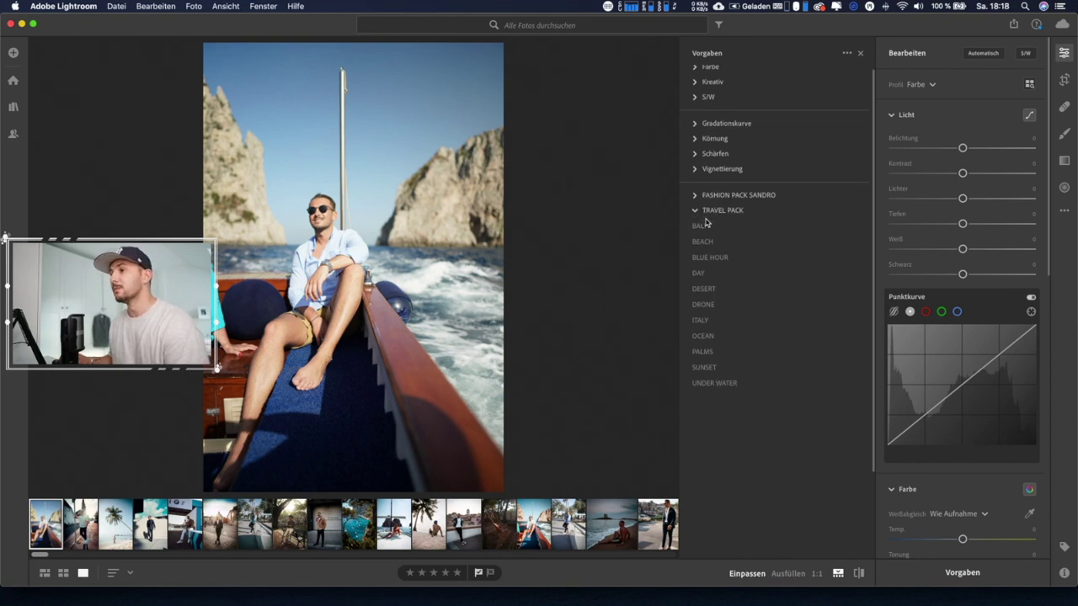
click(708, 225)
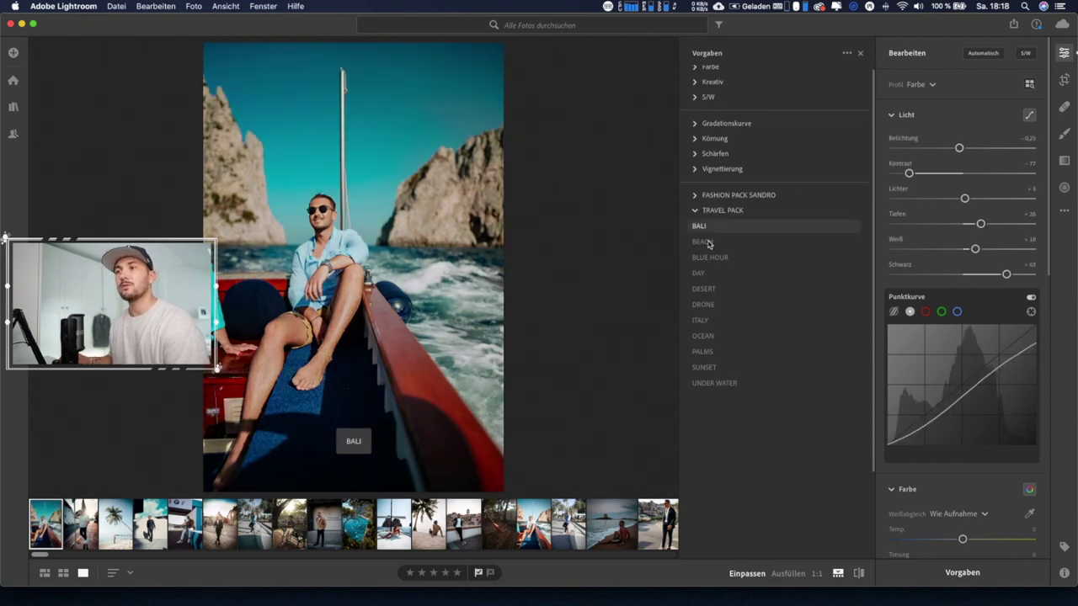
click(709, 244)
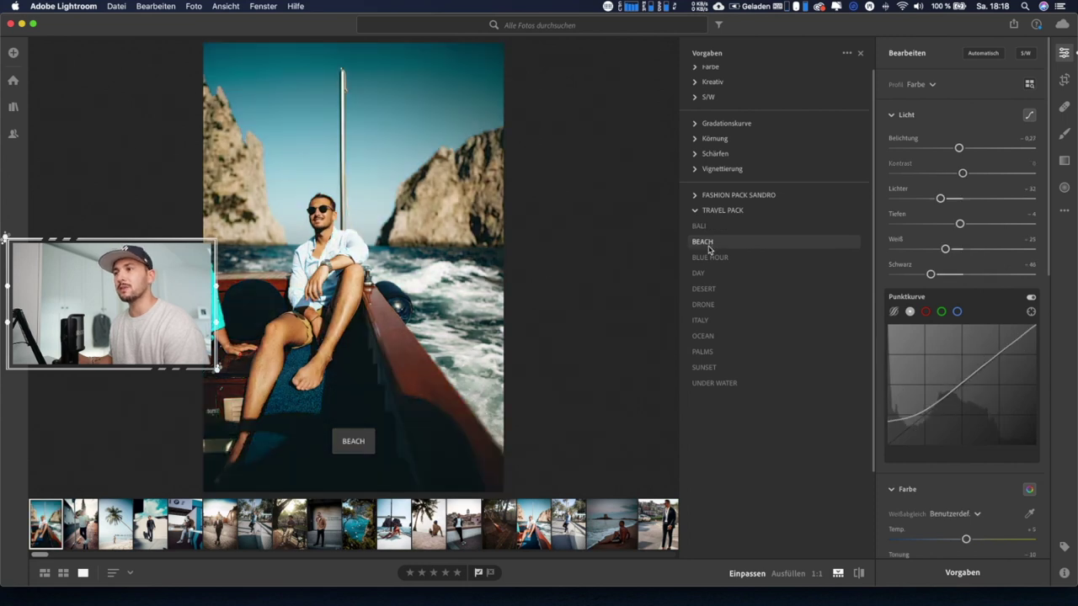
click(713, 257)
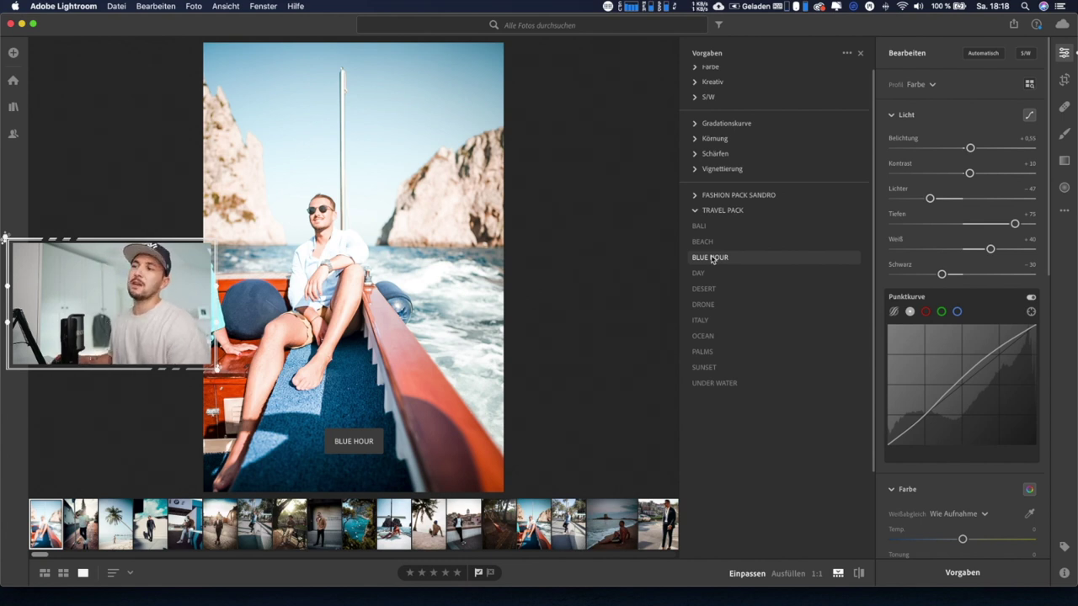
click(712, 257)
drag(971, 149, 950, 149)
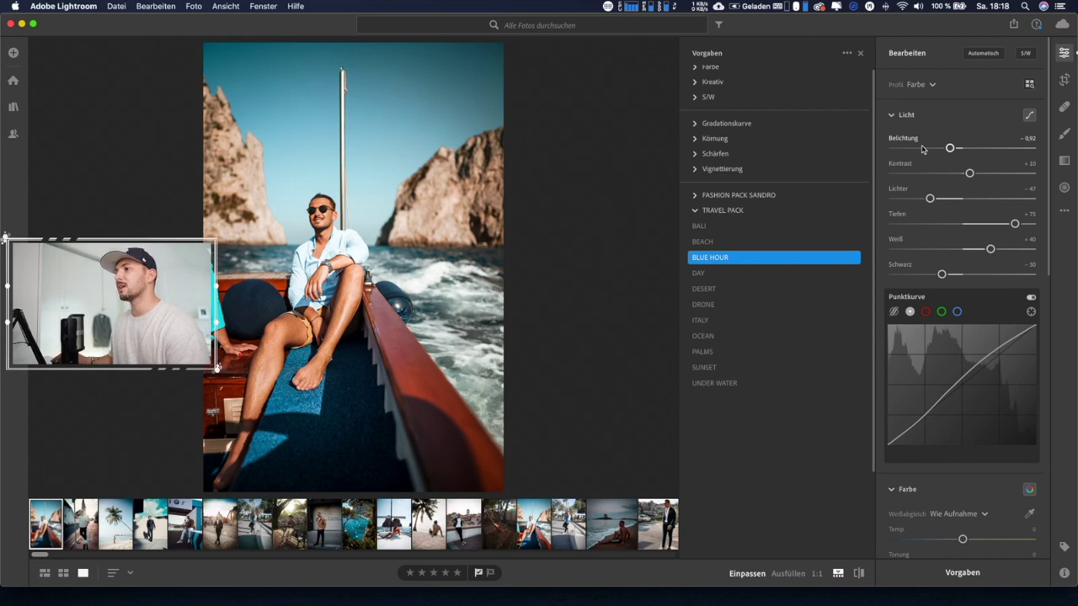
key(super+c)
key(super+z)
key(super+z)
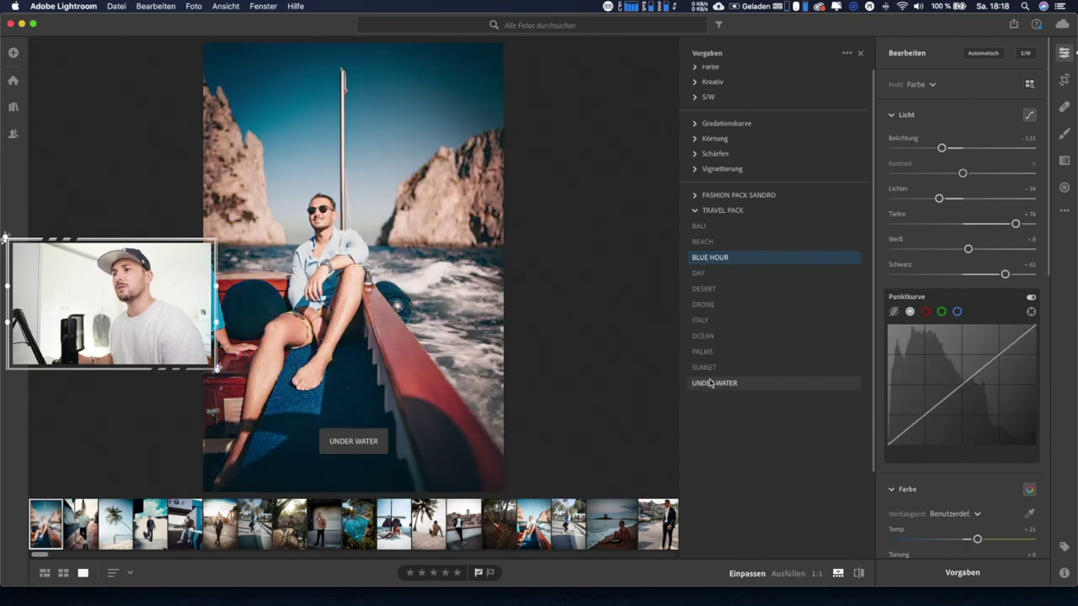
click(695, 211)
- Expand and collapse the FASHION PACK SANDRO presets, then open the suited-man stairs photo
click(694, 196)
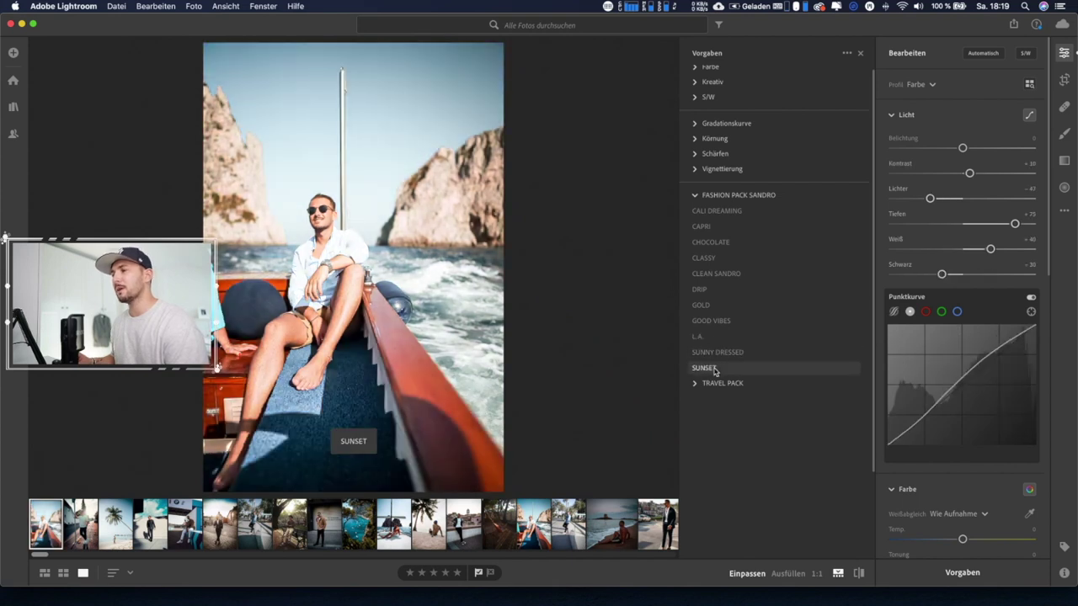
click(695, 197)
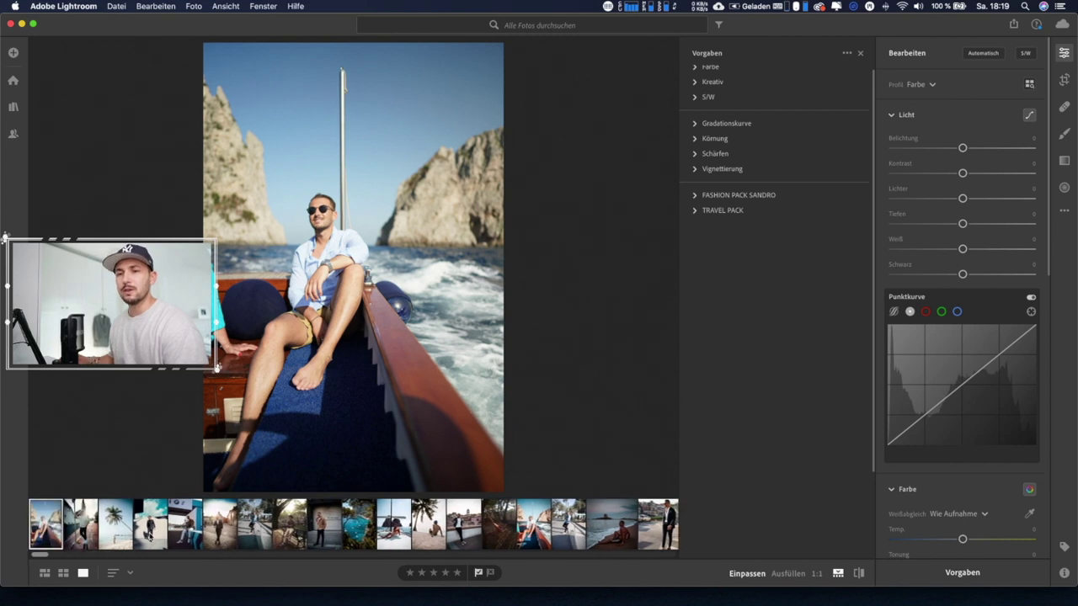
click(160, 537)
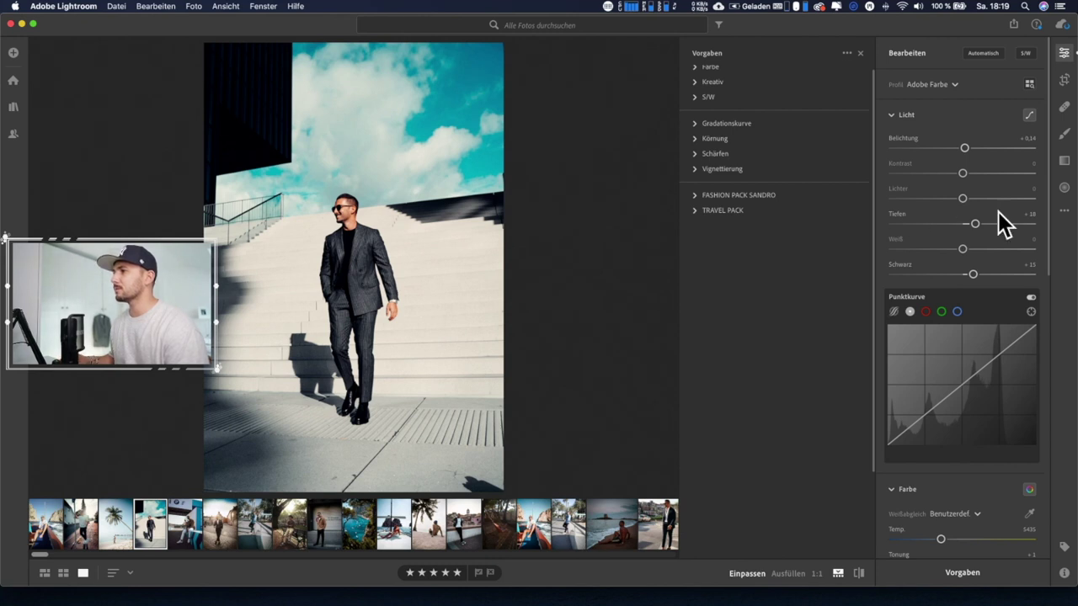
click(1065, 211)
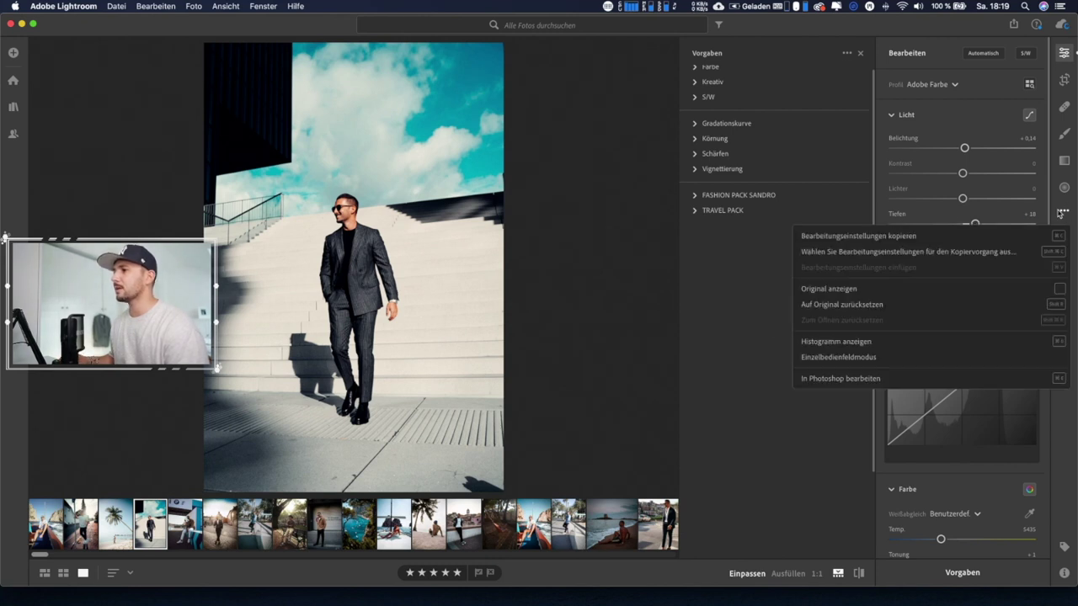
- Reset the suit photo, try DRIP from FASHION PACK SANDRO, then apply CLASSY
click(824, 306)
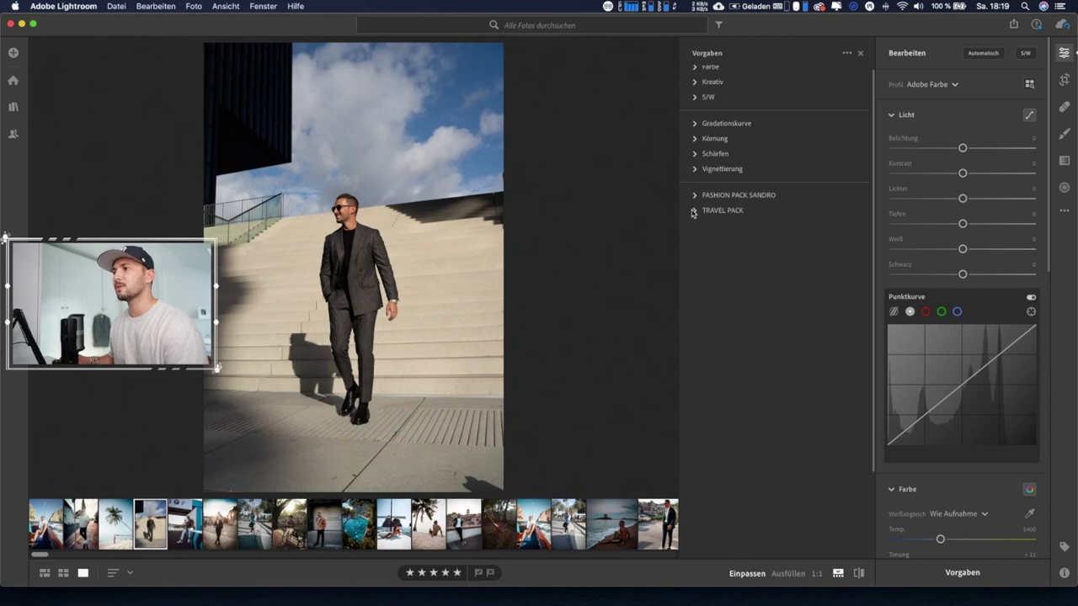
click(695, 196)
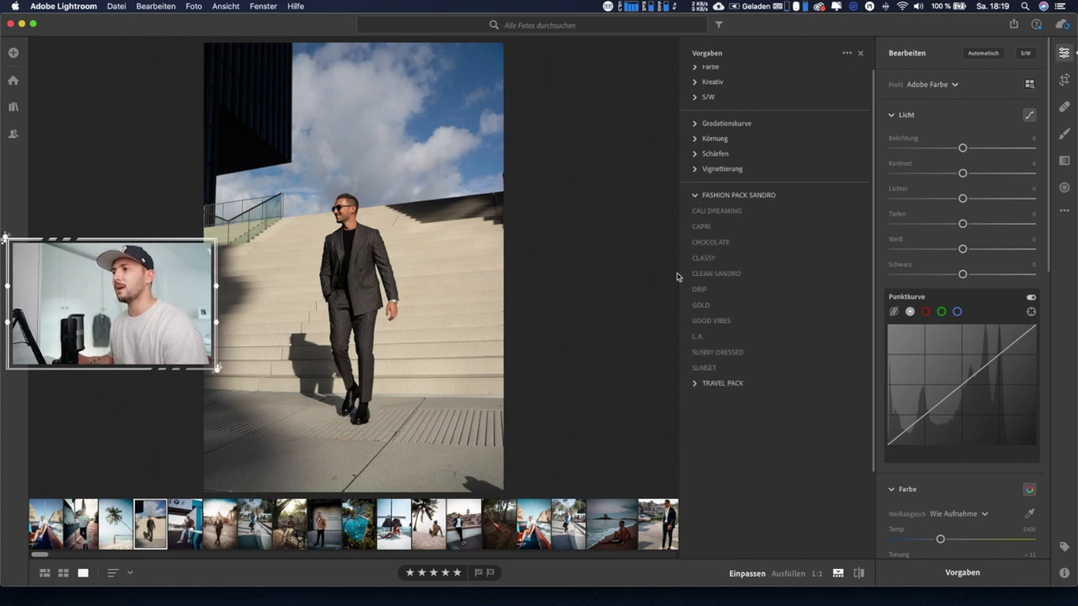
click(702, 289)
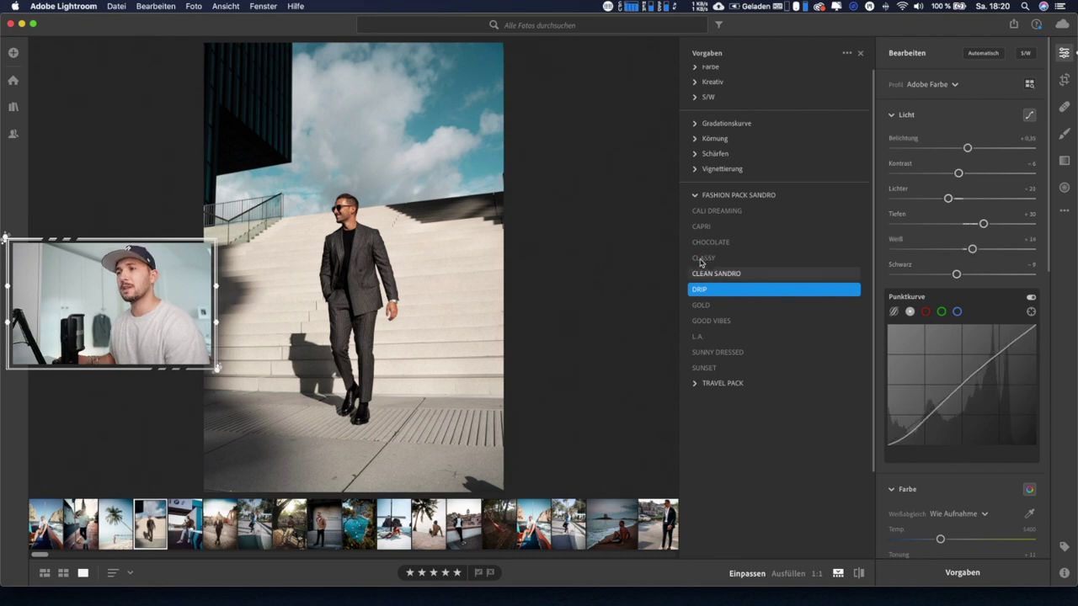
click(705, 260)
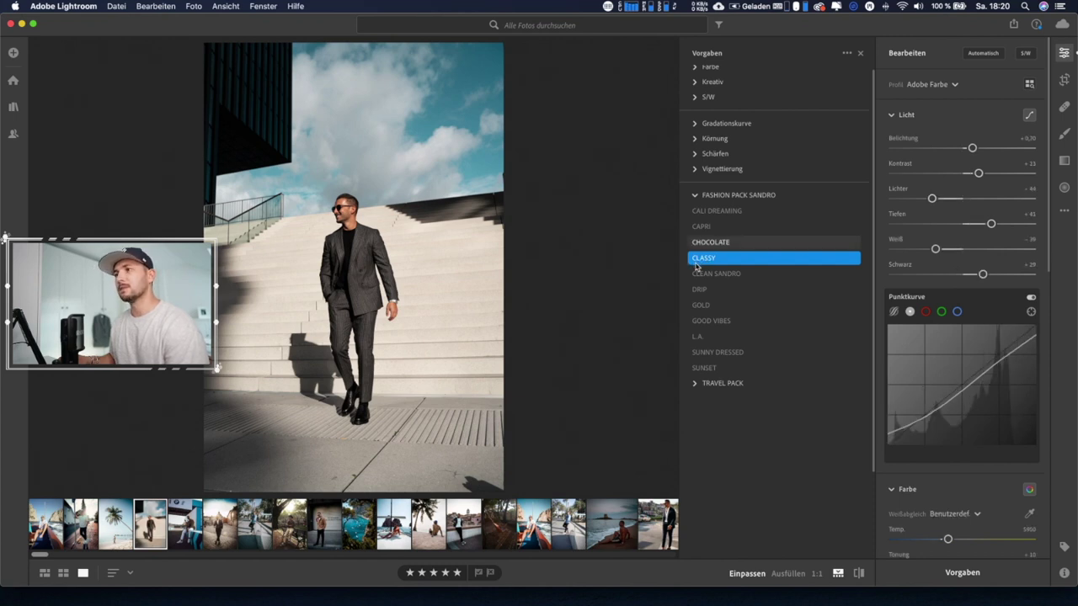
click(696, 263)
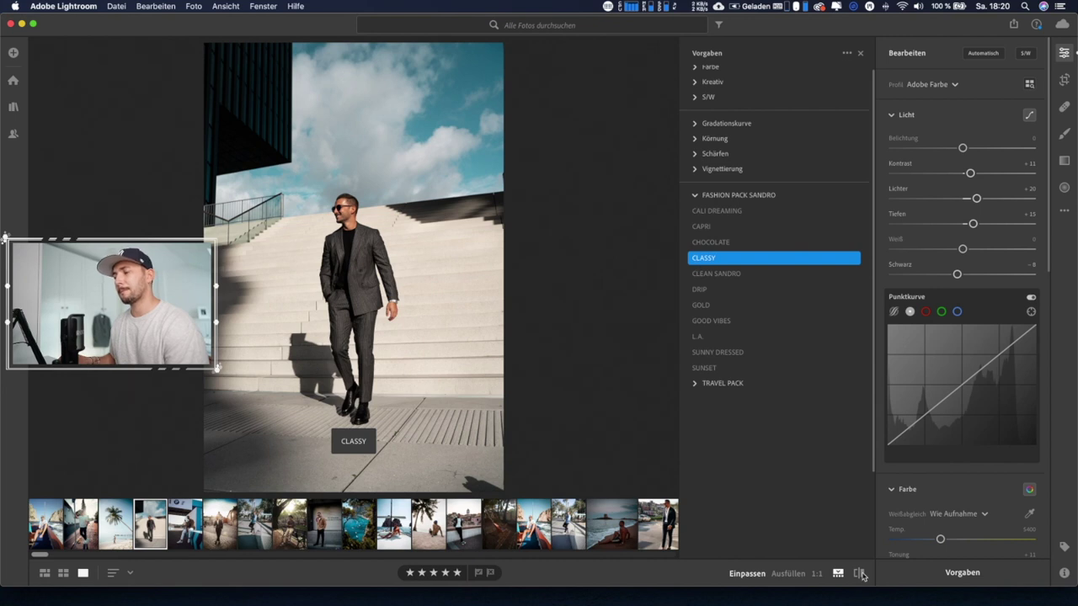
- Toggle between the original and CLASSY-edited suit photo to compare them
key(Down)
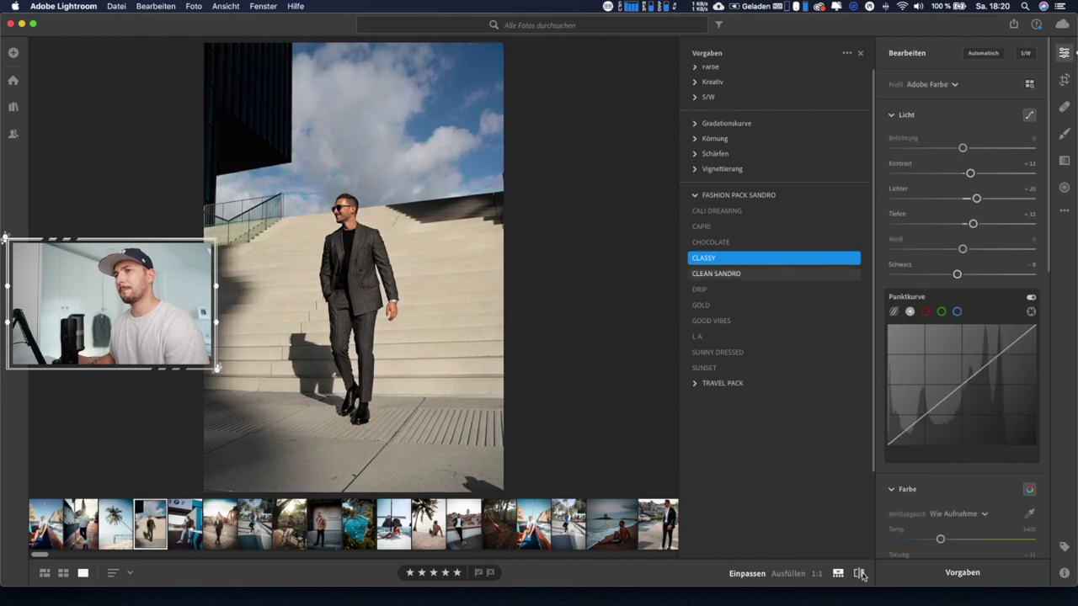
click(859, 573)
click(859, 573)
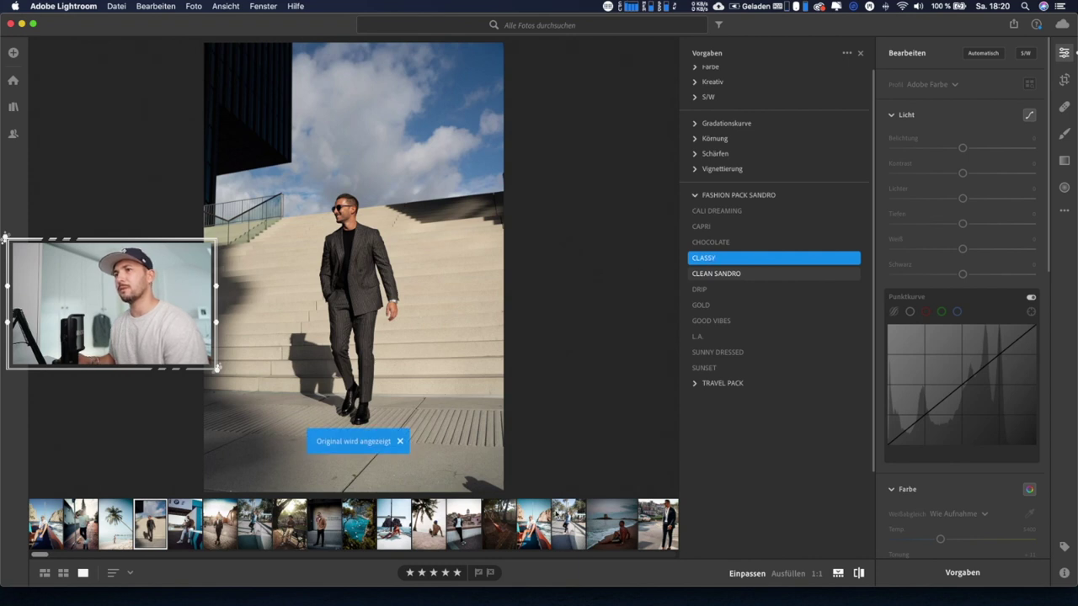
click(859, 574)
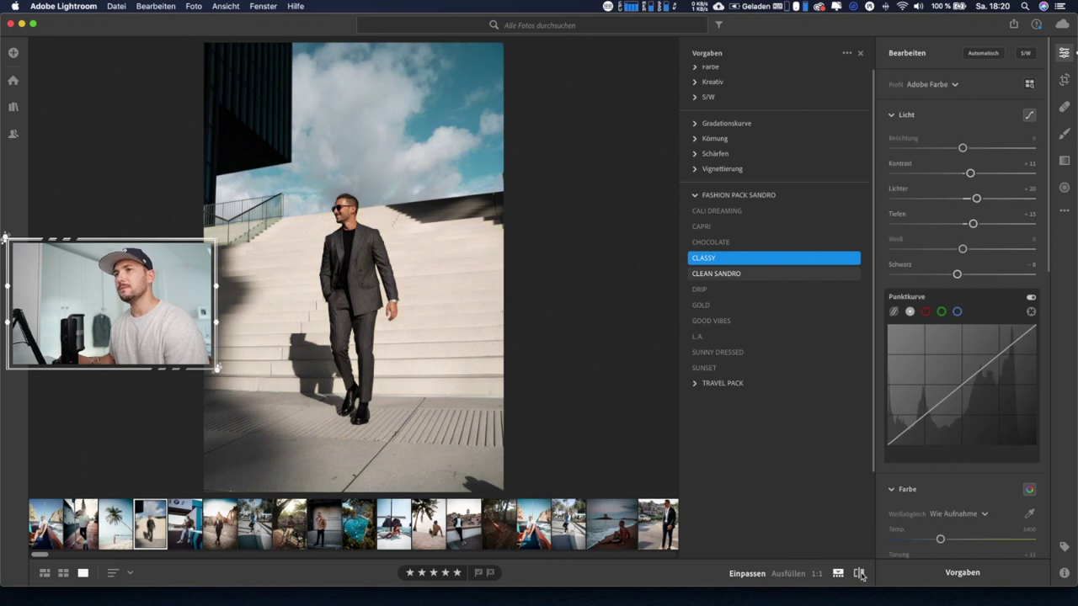
click(859, 573)
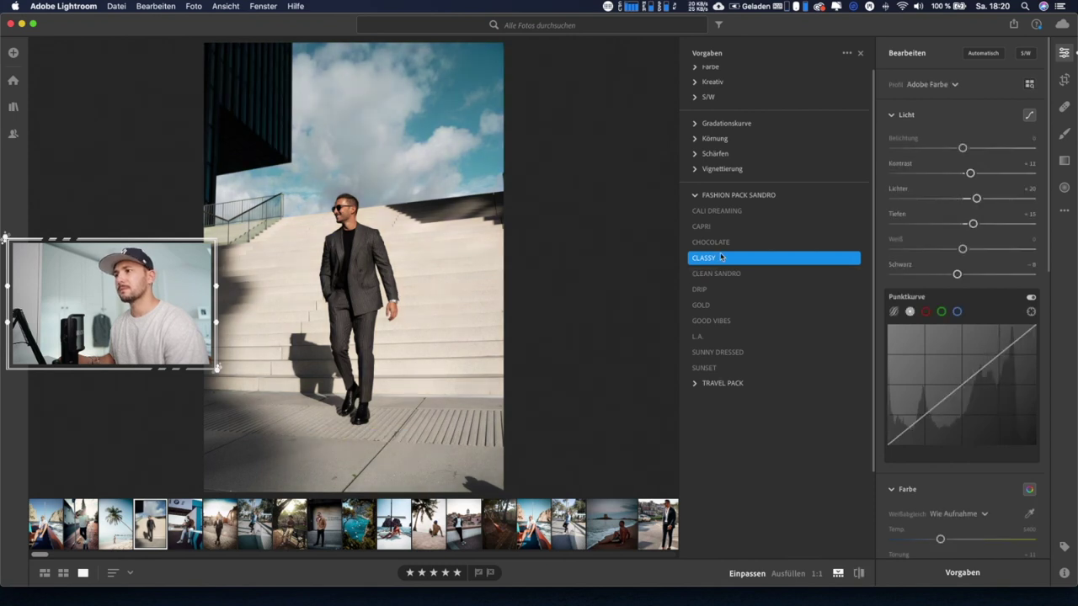
- Reset the suit photo to its original, undoing a reapplied CLASSY preset
click(698, 336)
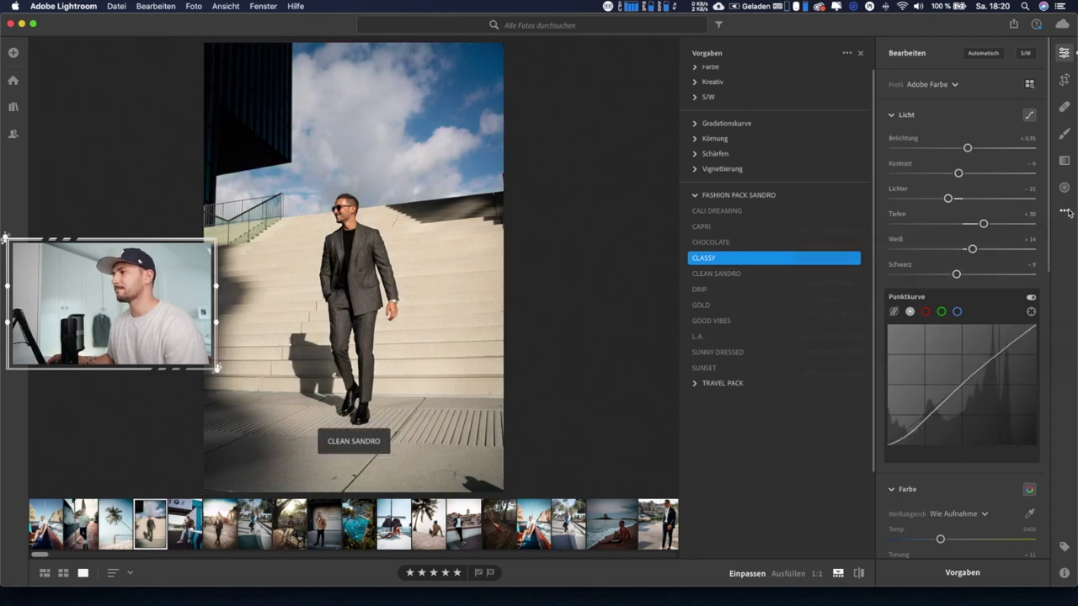
click(1066, 211)
click(866, 305)
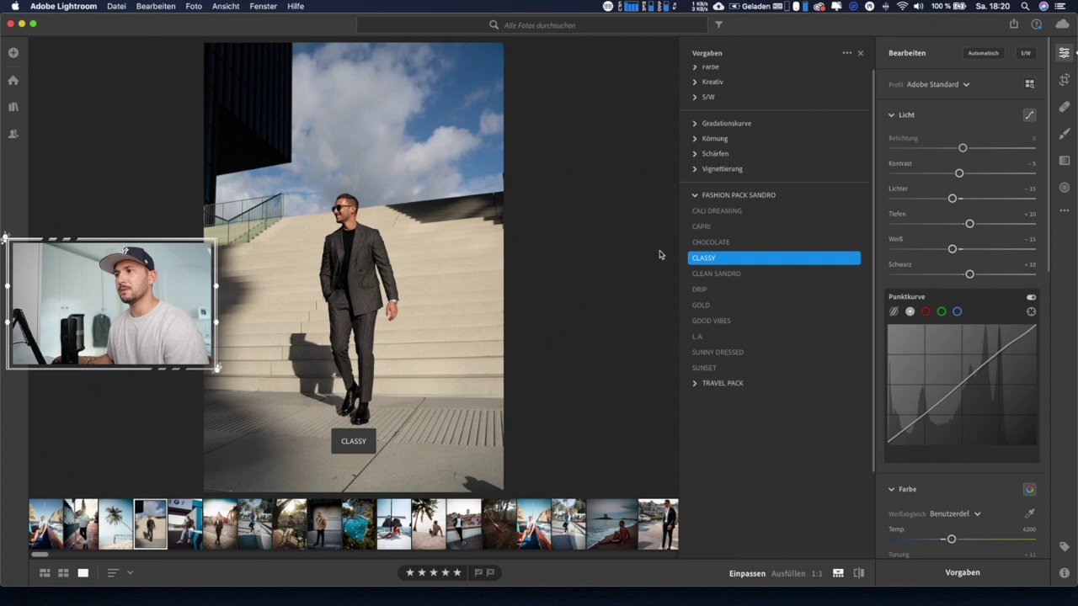
click(706, 259)
key(super+z)
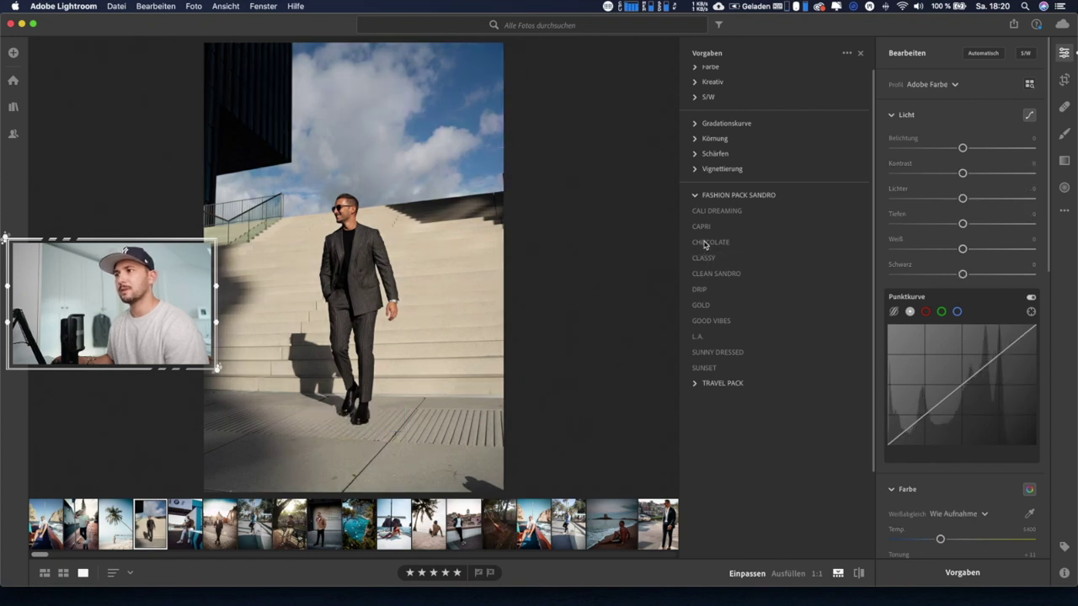
- Preview CHOCOLATE, CLASSY, CLEAN SANDRO, DRIP, GOLD and GOOD VIBES on the suit photo
click(699, 242)
click(703, 258)
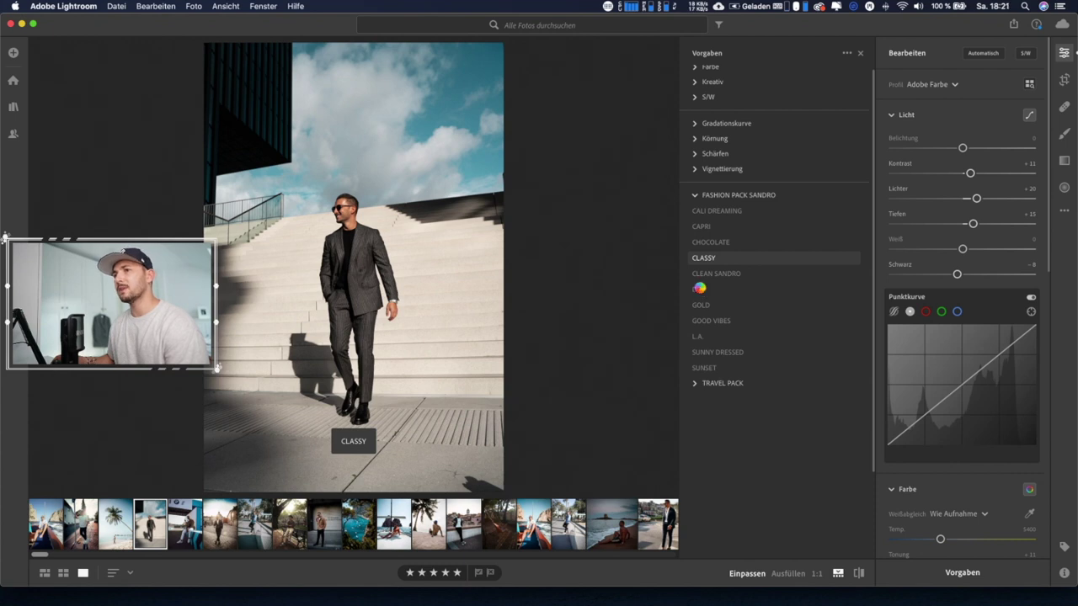
click(703, 274)
click(700, 290)
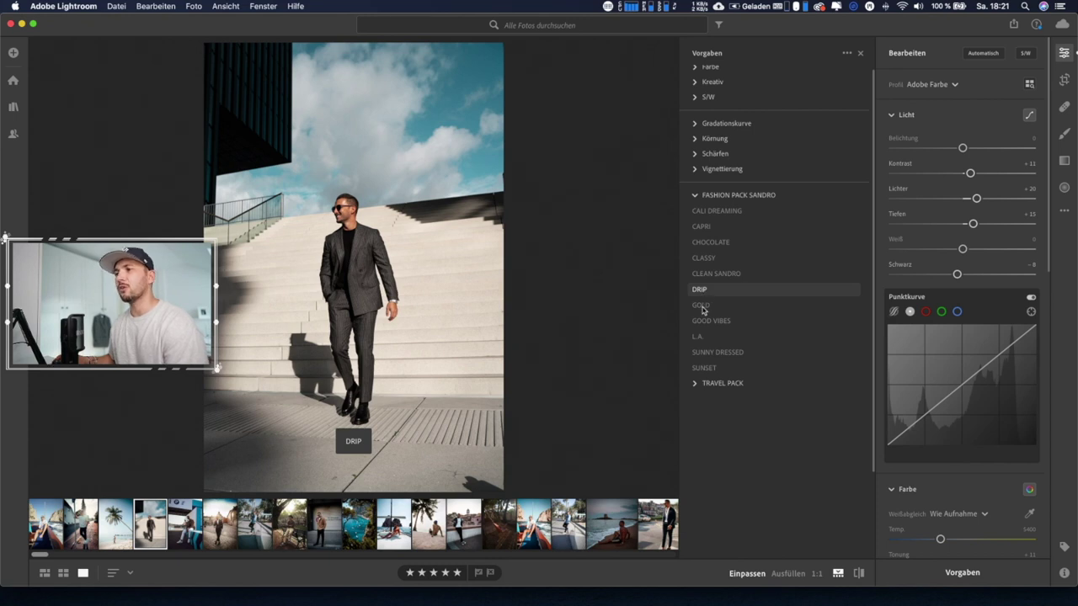
click(702, 308)
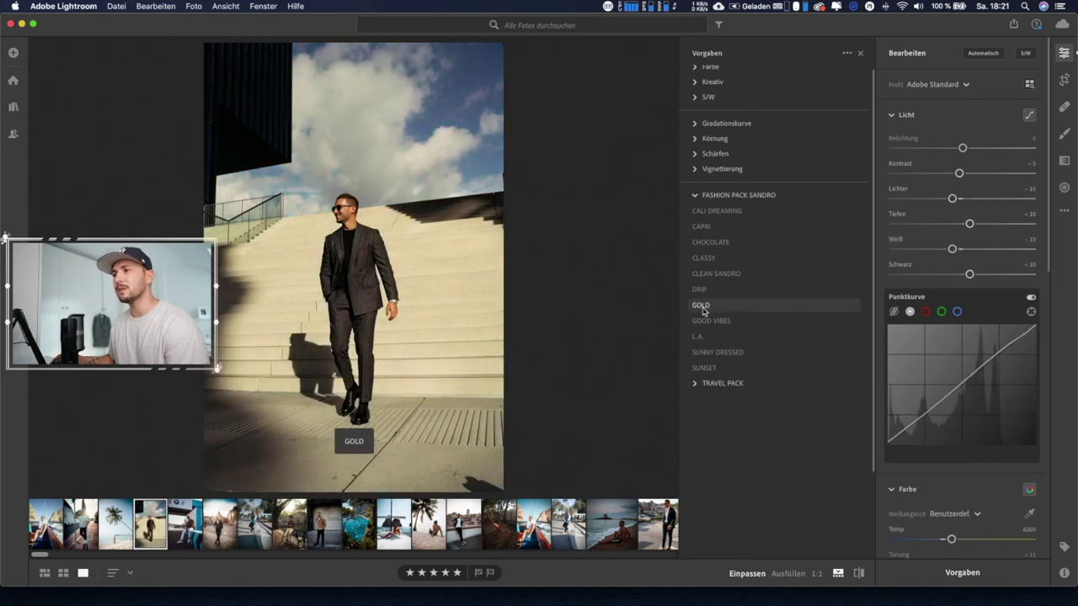
click(706, 321)
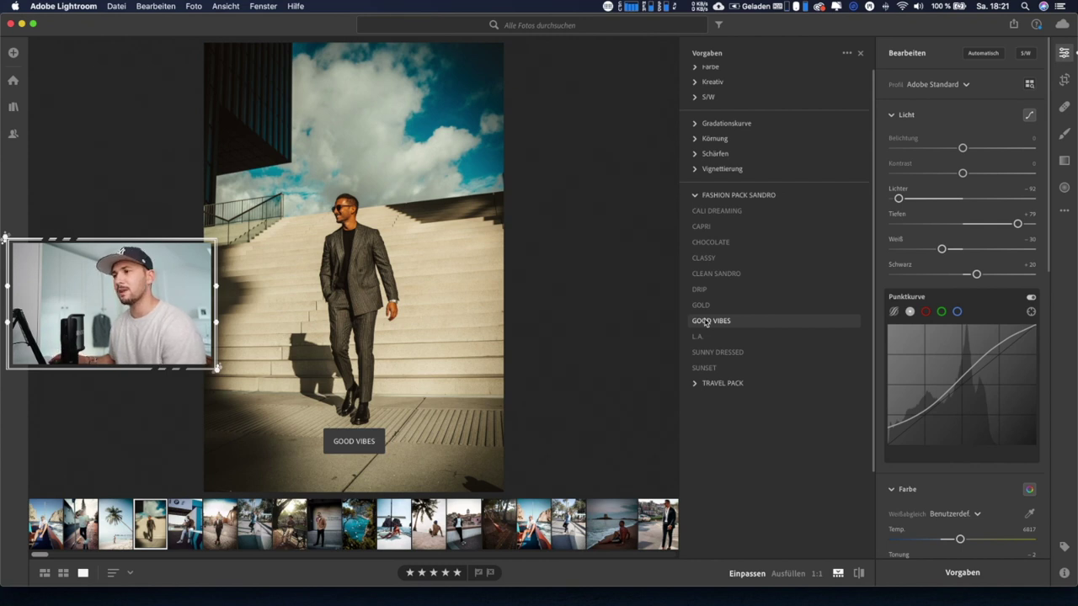
- Try L.A. and SUNNY DRESSED, undo, and settle on the DRIP preset
click(701, 338)
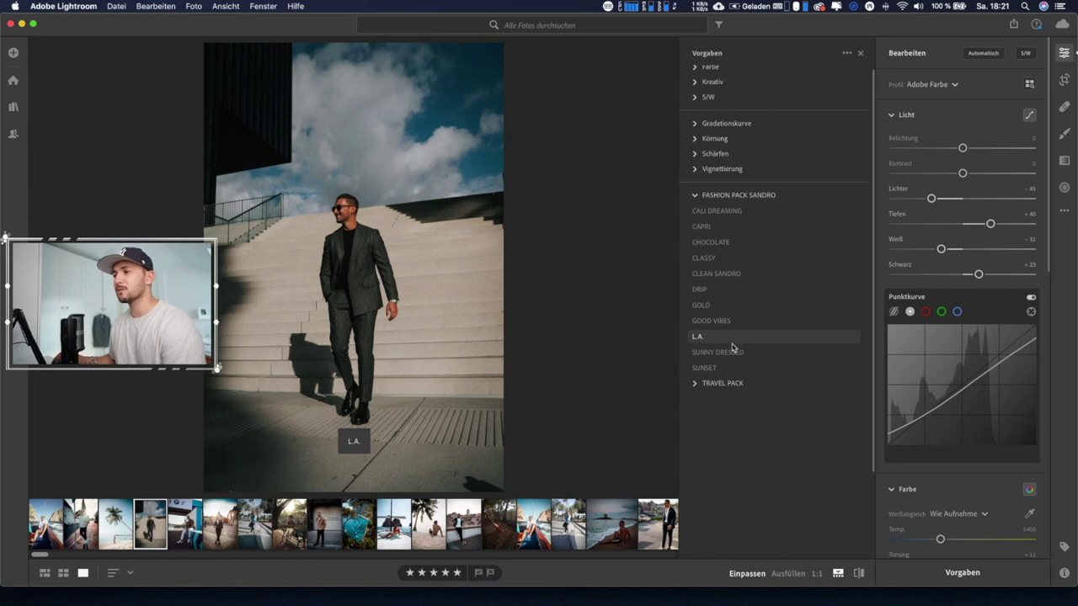
click(729, 353)
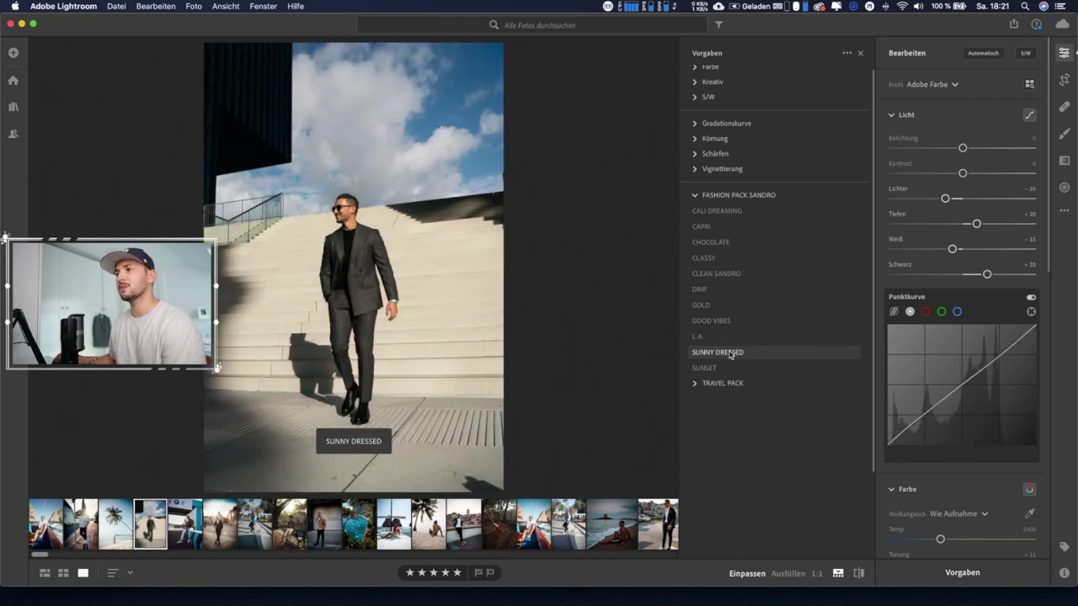
key(super+z)
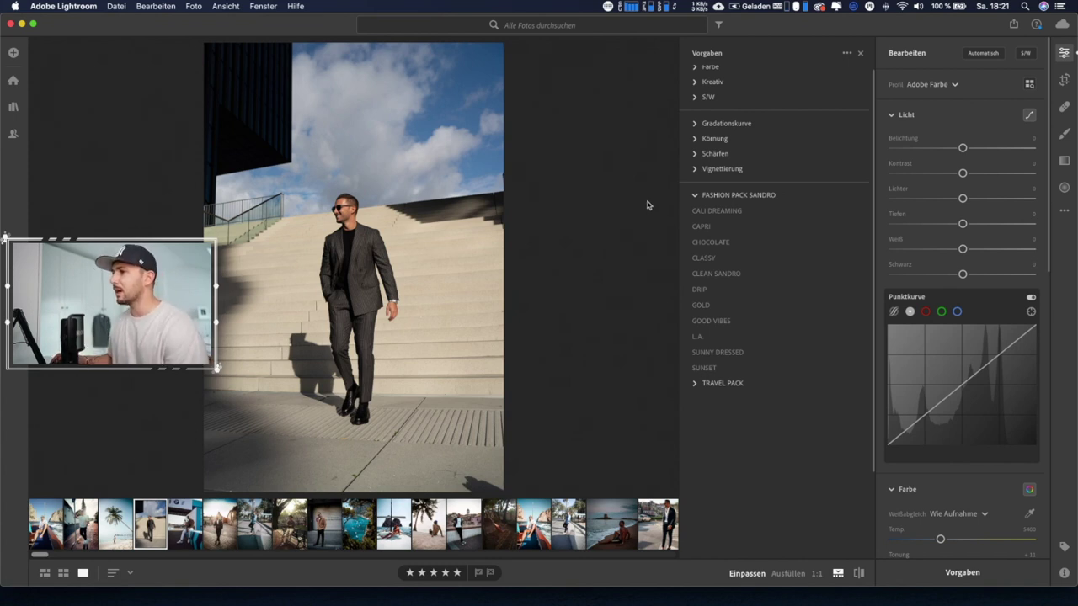
click(701, 290)
click(703, 291)
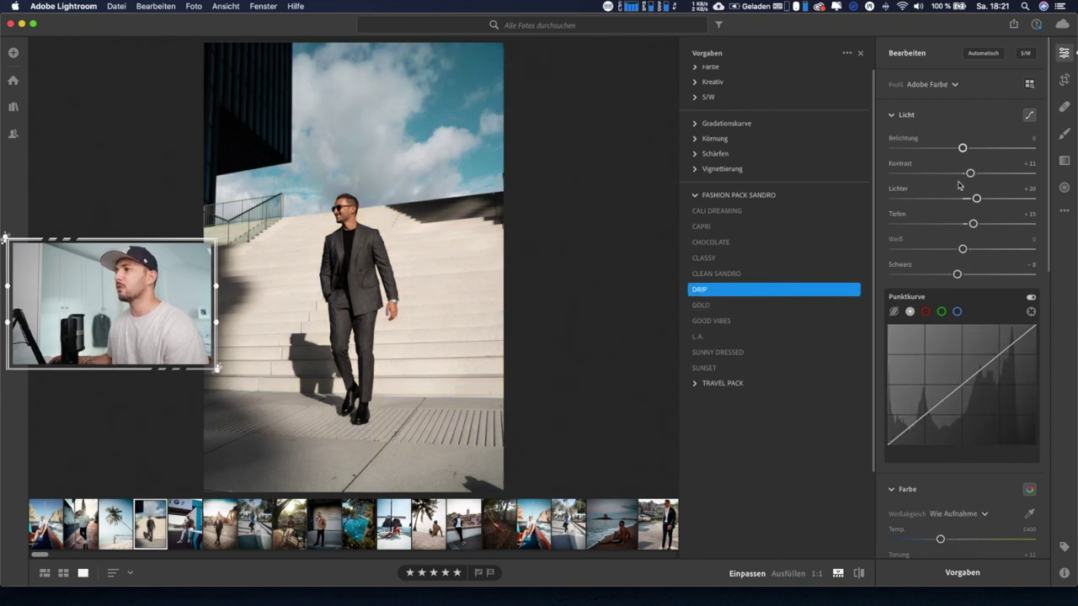
scroll(948, 253, down, 3)
scroll(935, 311, down, 4)
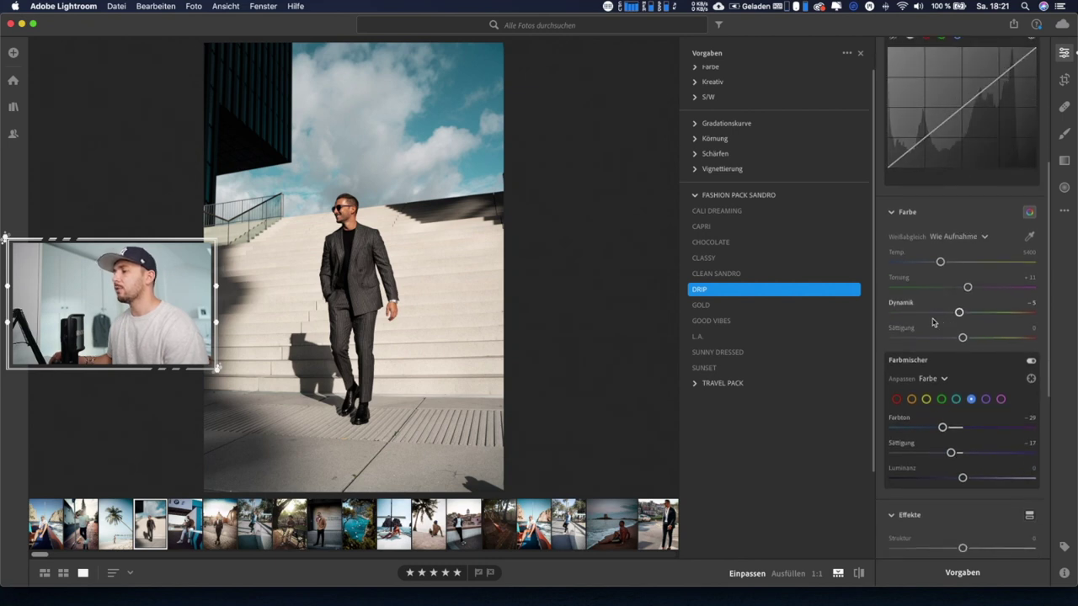
mouse_move(941, 262)
mouse_down()
mouse_move(961, 263)
mouse_move(943, 264)
mouse_up()
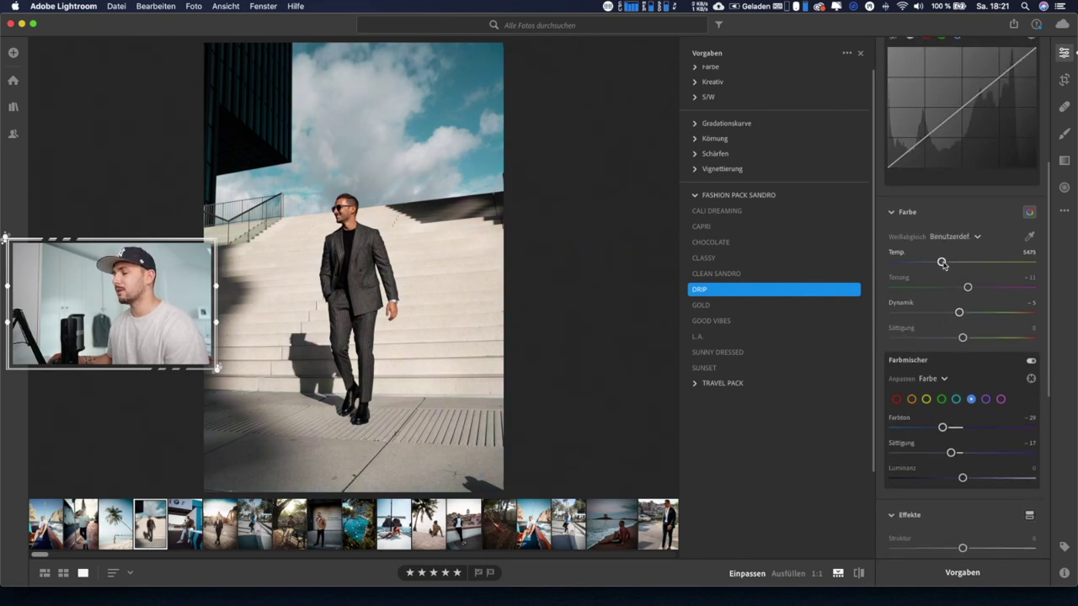
key(super+z)
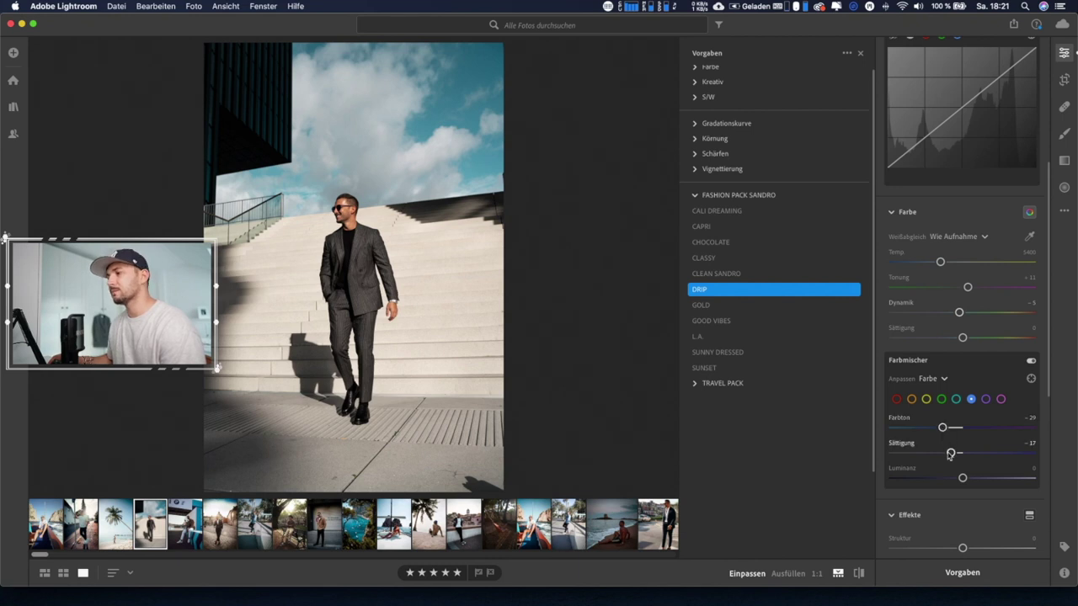
drag(951, 455, 986, 453)
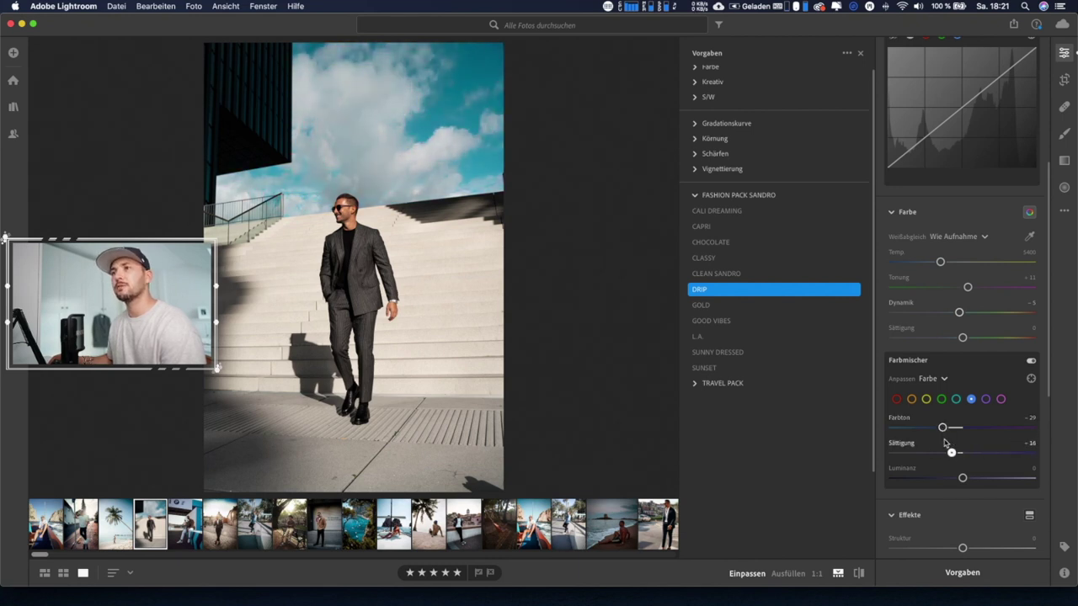
drag(1041, 439, 951, 453)
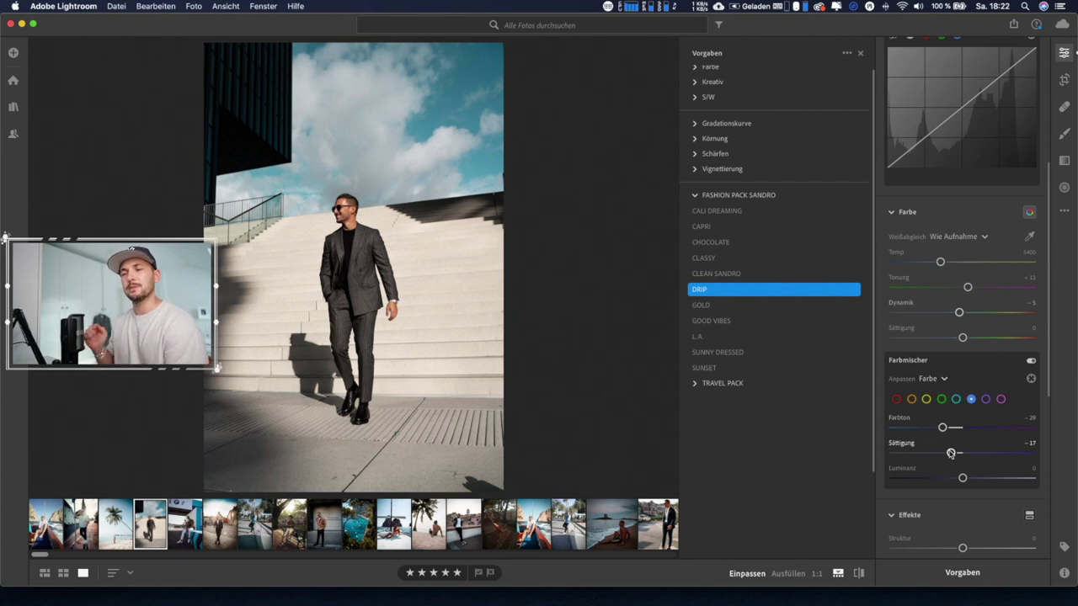
click(694, 195)
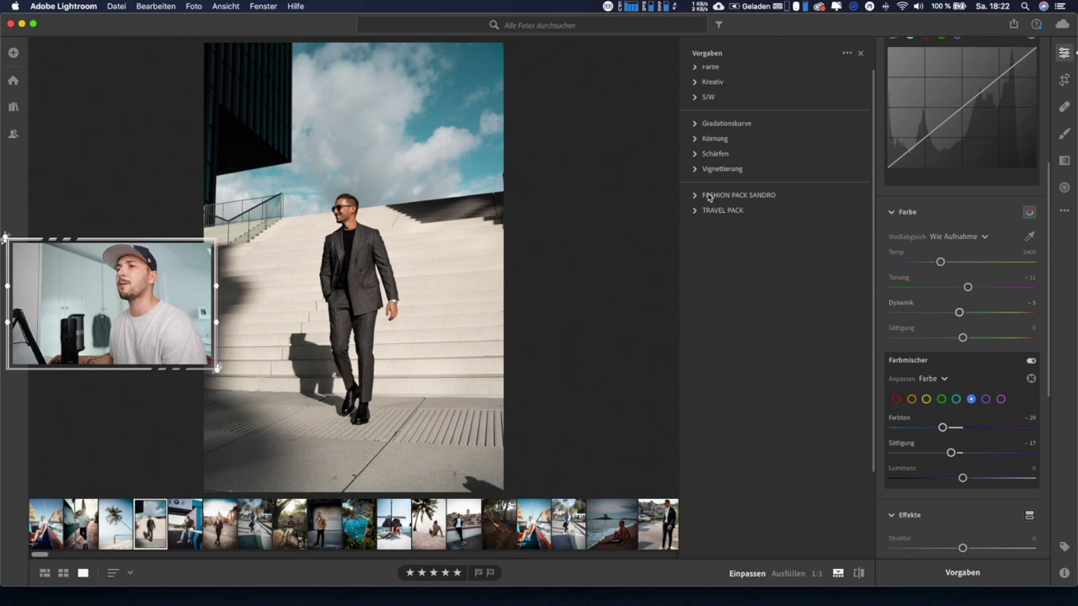
click(694, 195)
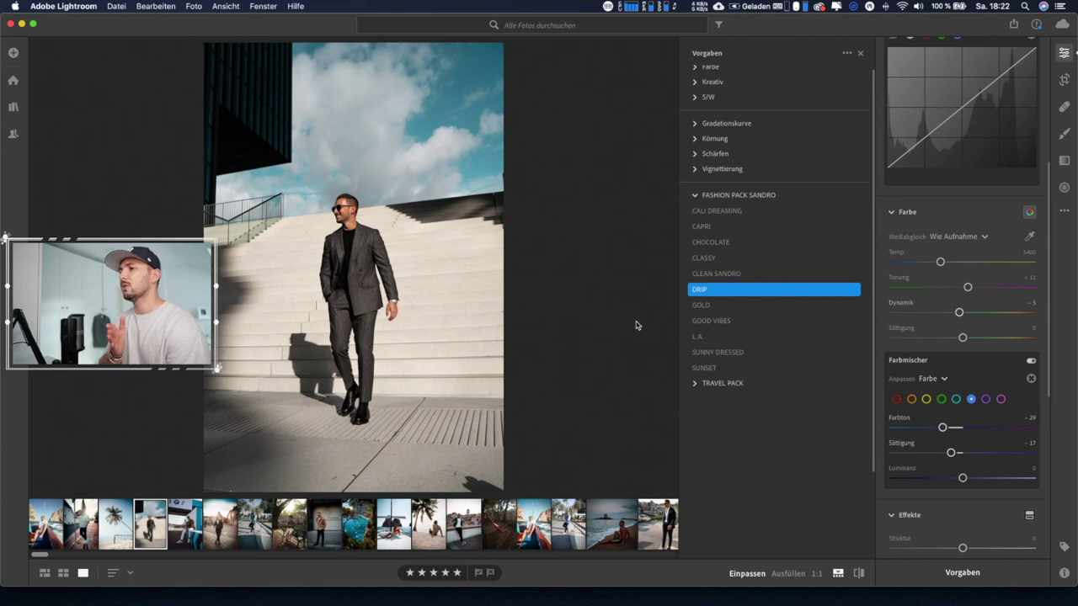
click(698, 386)
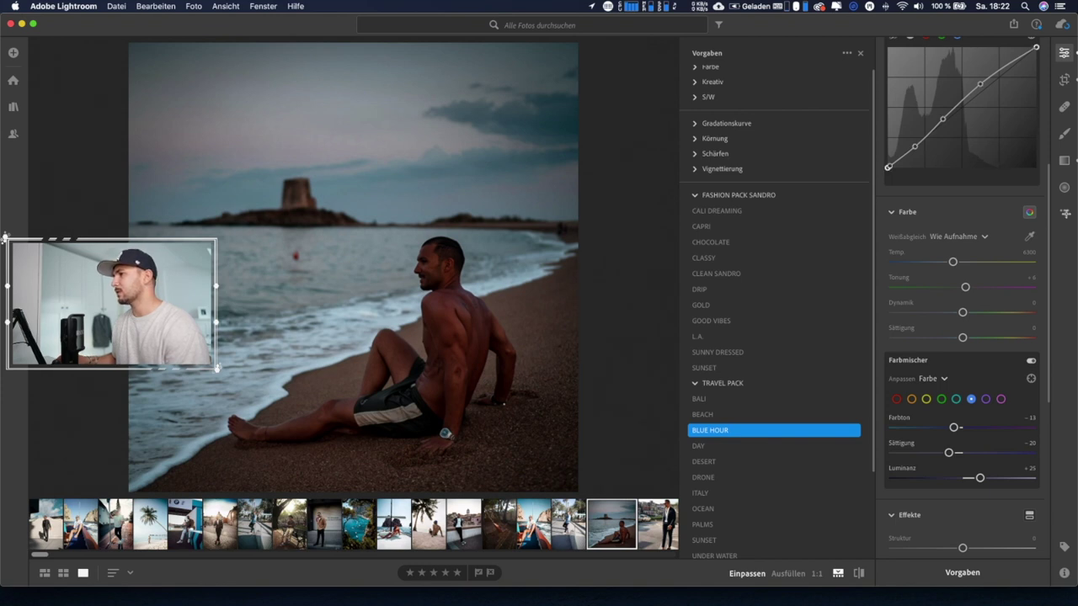
- Reset the beach photo to its original and apply the BLUE HOUR preset
click(1065, 213)
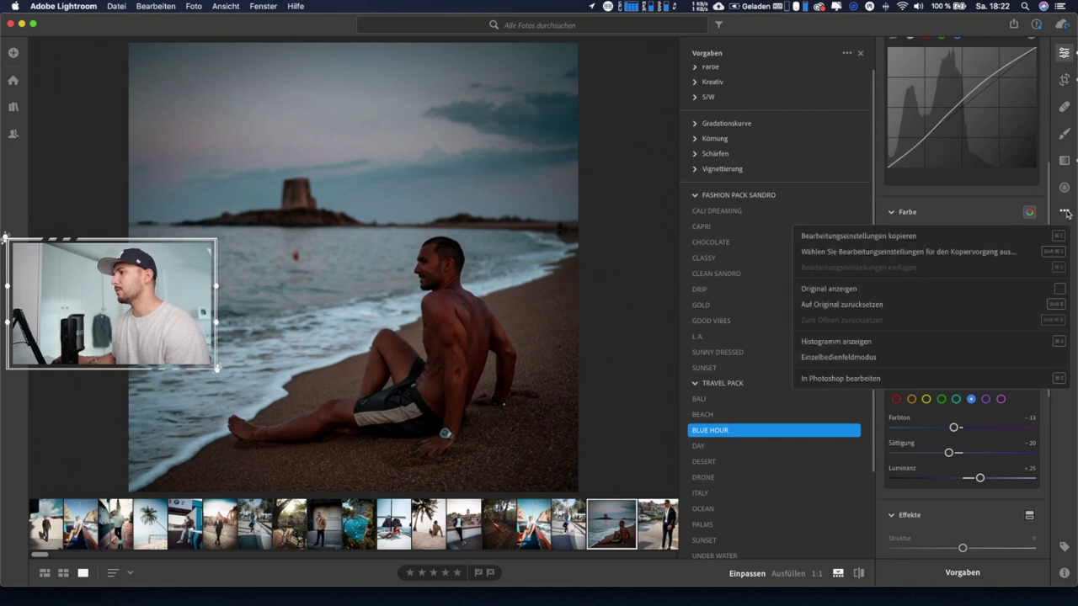
click(859, 307)
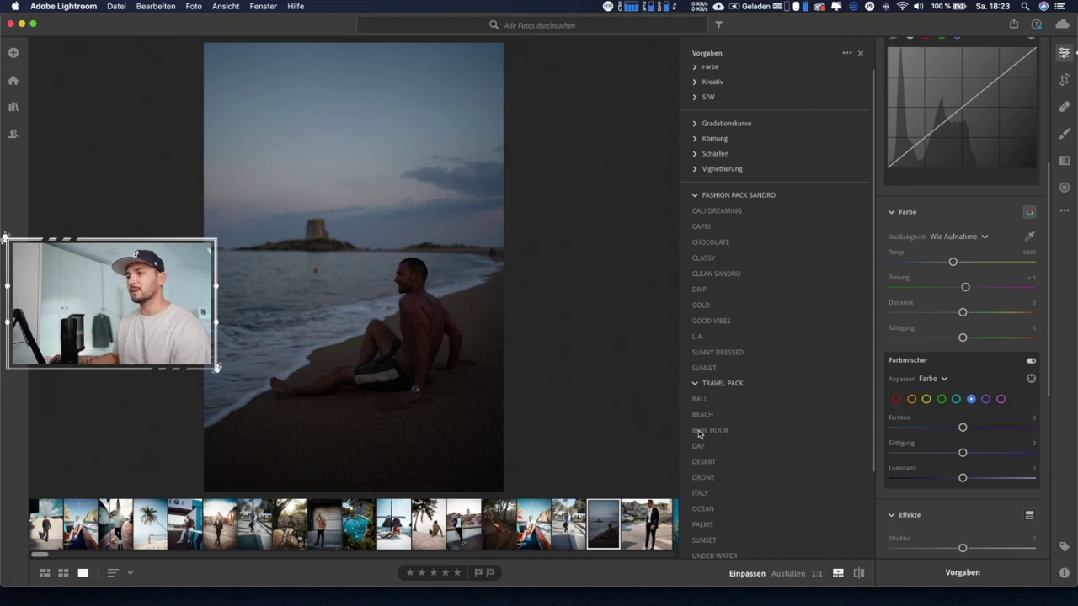
click(699, 431)
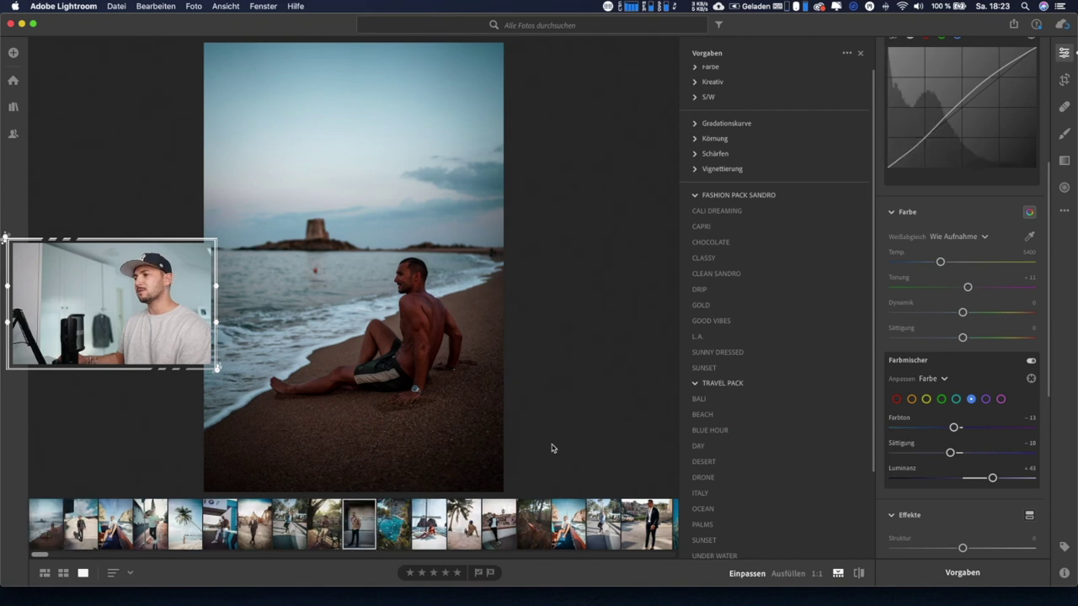
- Step through the filmstrip with the Right arrow and open the turquoise bay photo
key(Right)
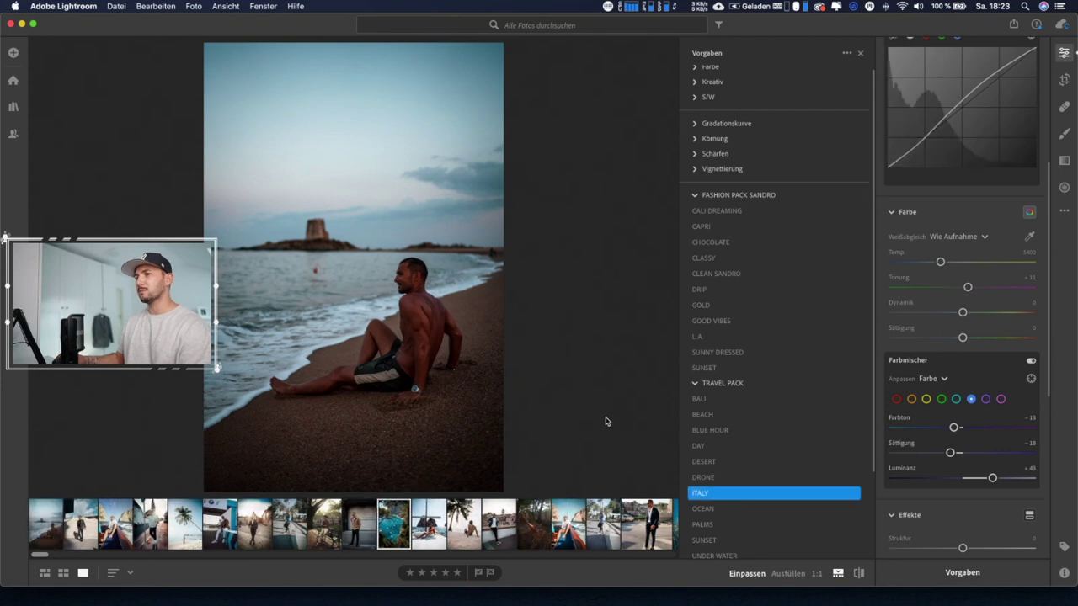
key(Right)
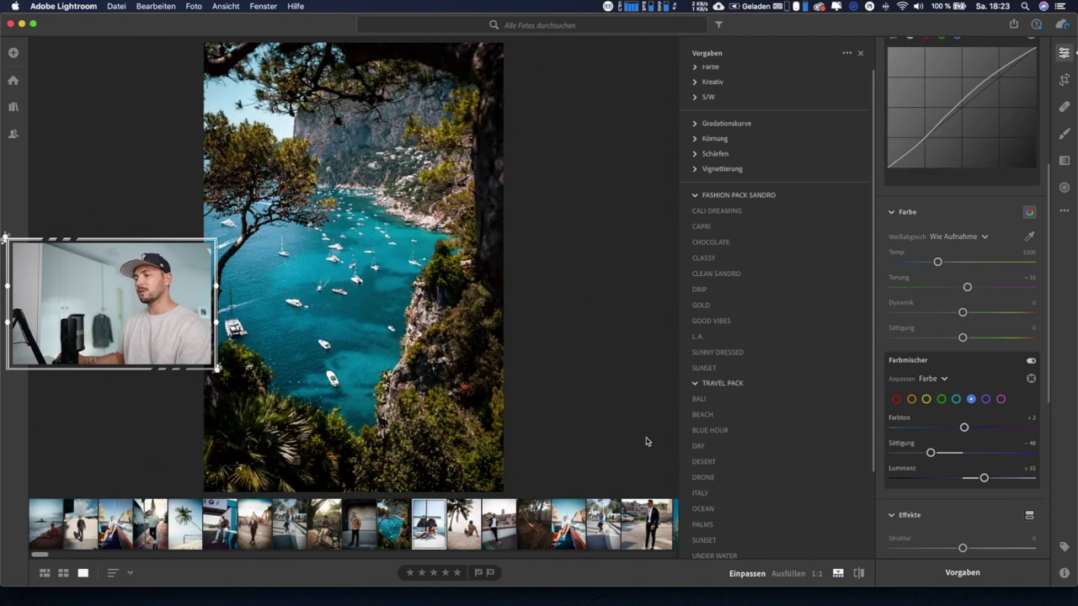
key(Right)
key(Right)
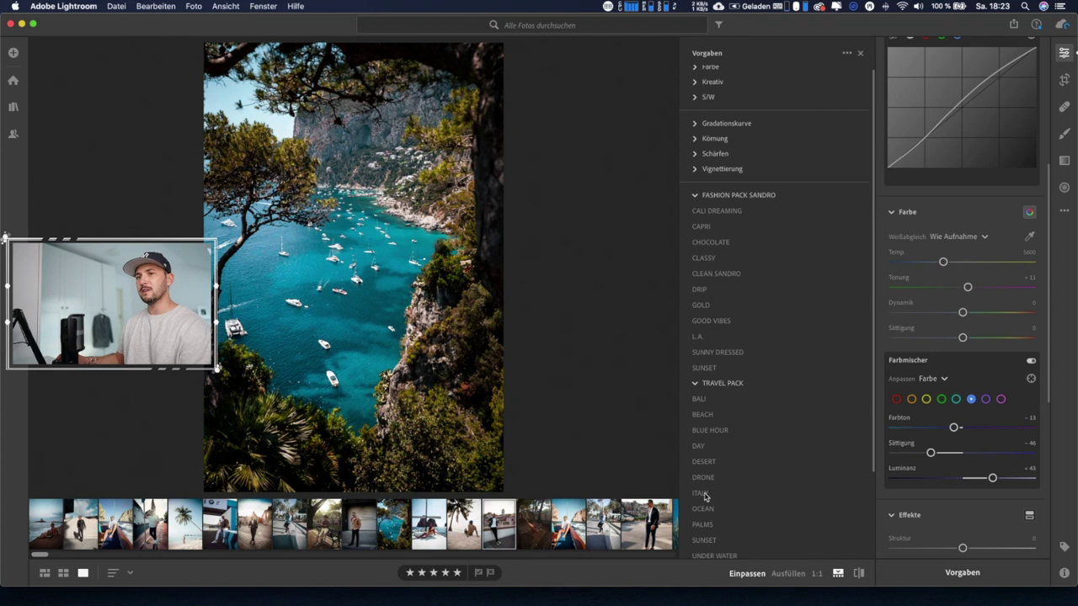
key(Right)
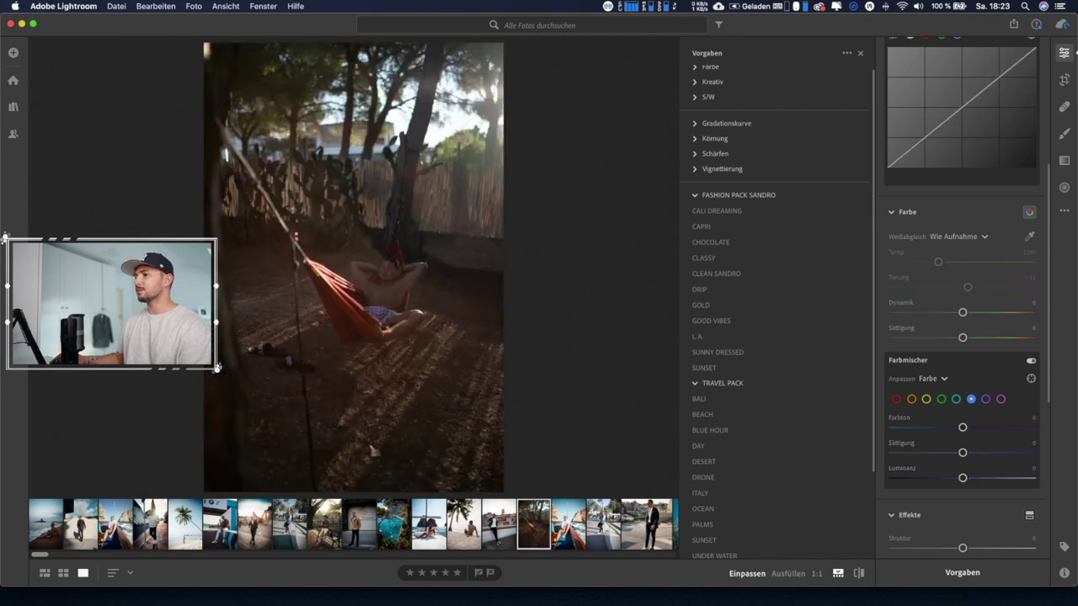
key(Right)
click(402, 529)
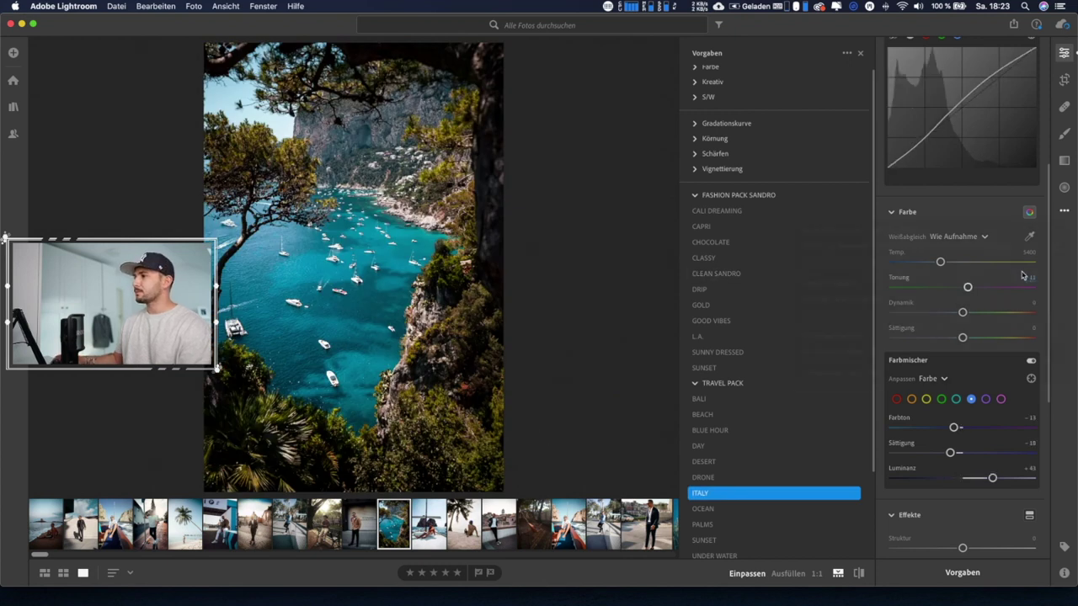
- Reset the bay photo, then try the ITALY, DRONE, DESERT and DAY presets
click(1066, 212)
click(890, 305)
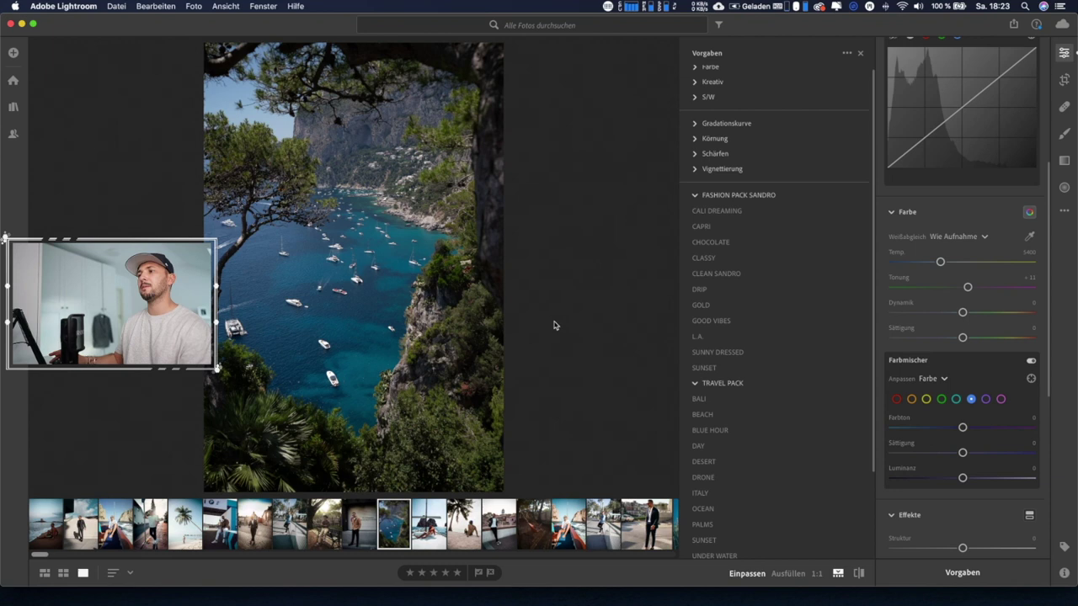
click(697, 494)
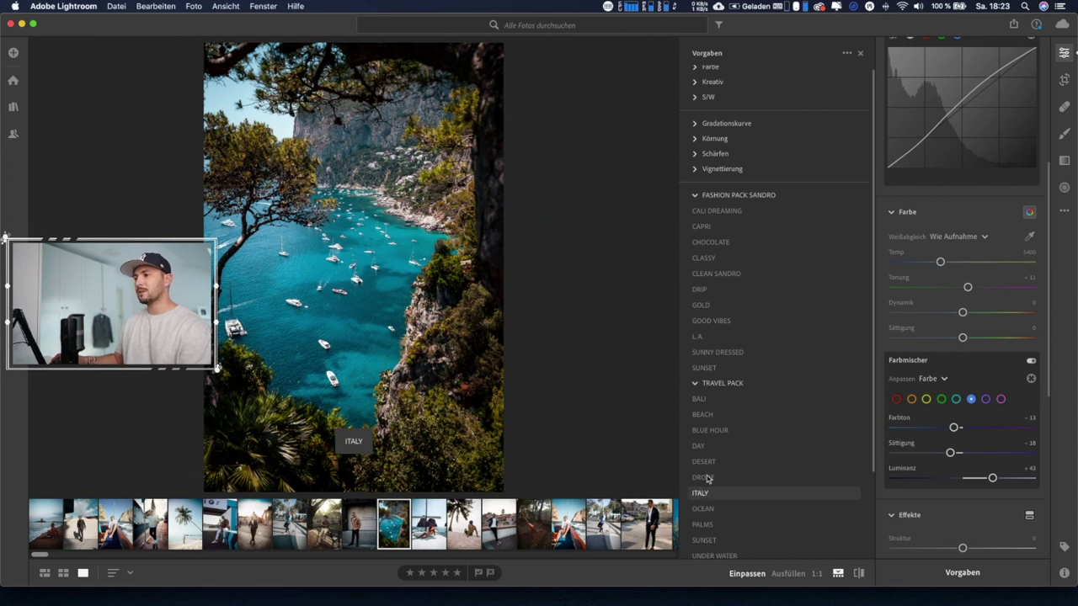
click(707, 479)
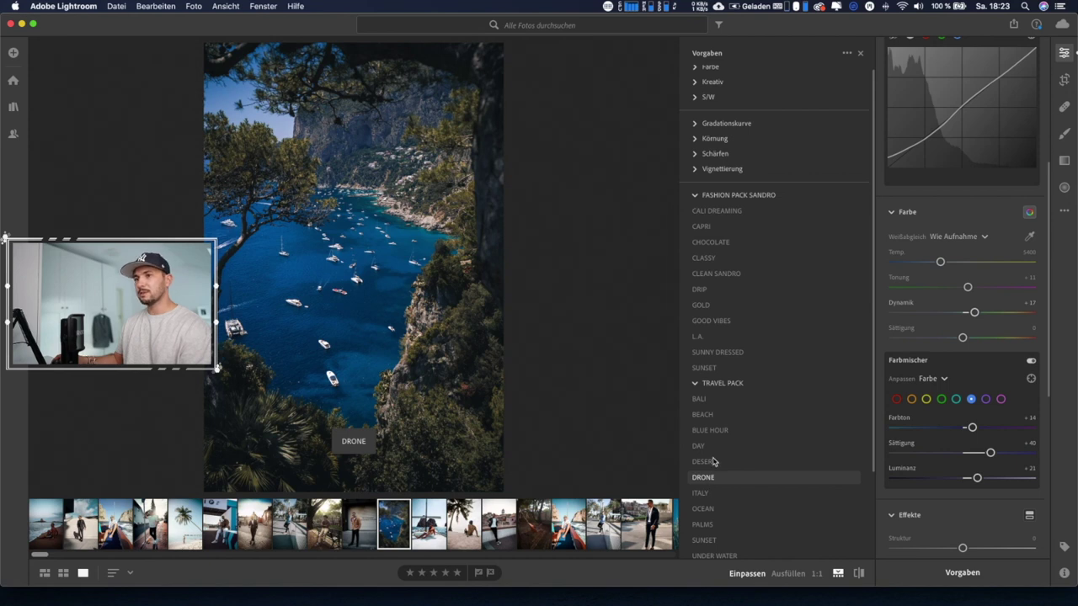
click(706, 462)
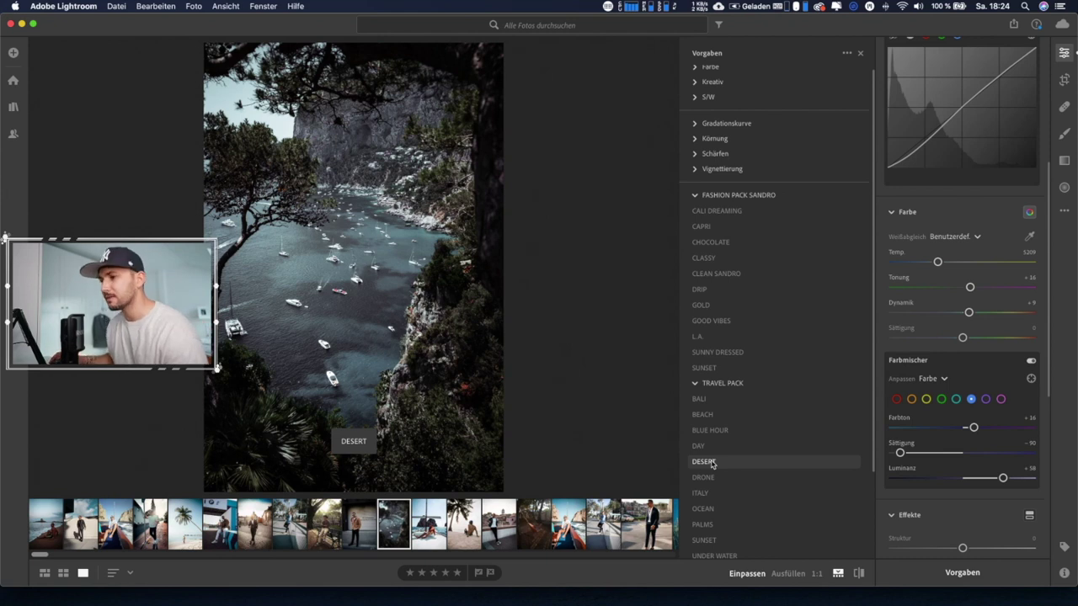
key(Up)
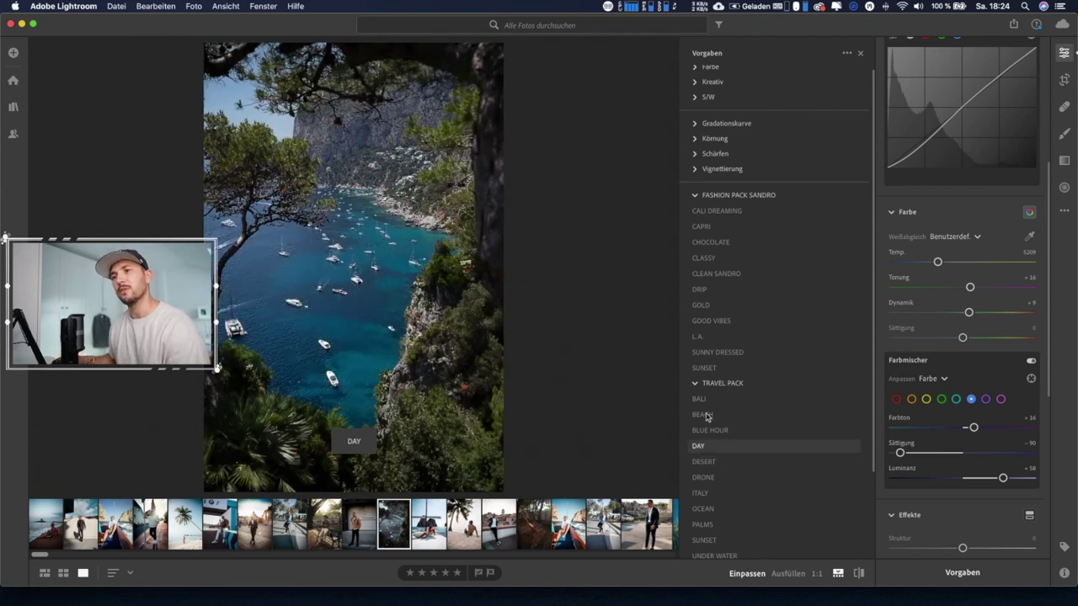
- Apply the BEACH preset to the bay photo and brighten its exposure slightly
click(705, 415)
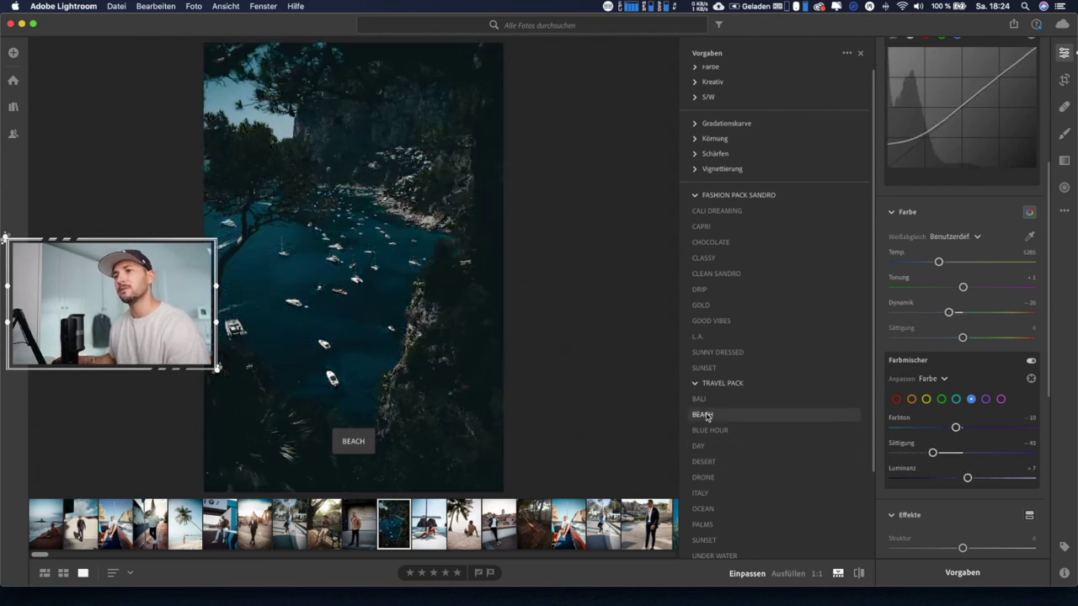
click(708, 418)
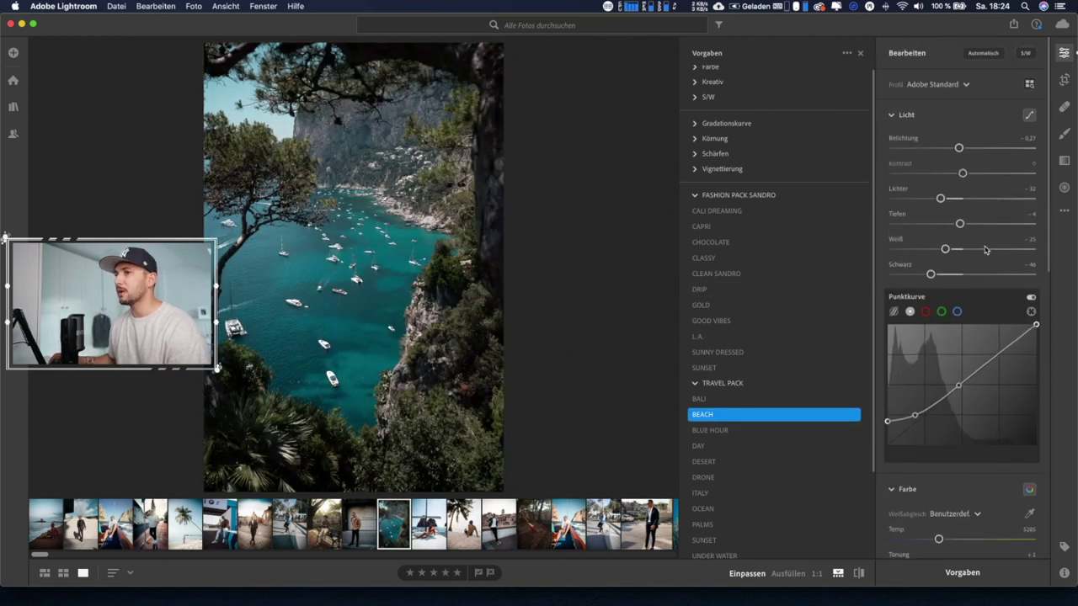
key(backslash)
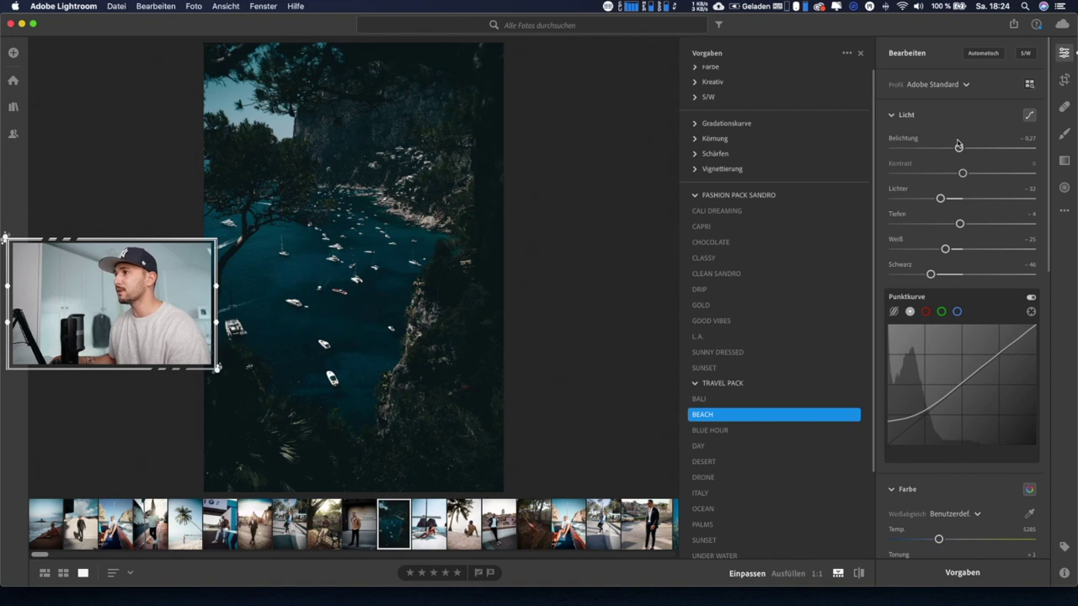
drag(959, 149, 975, 149)
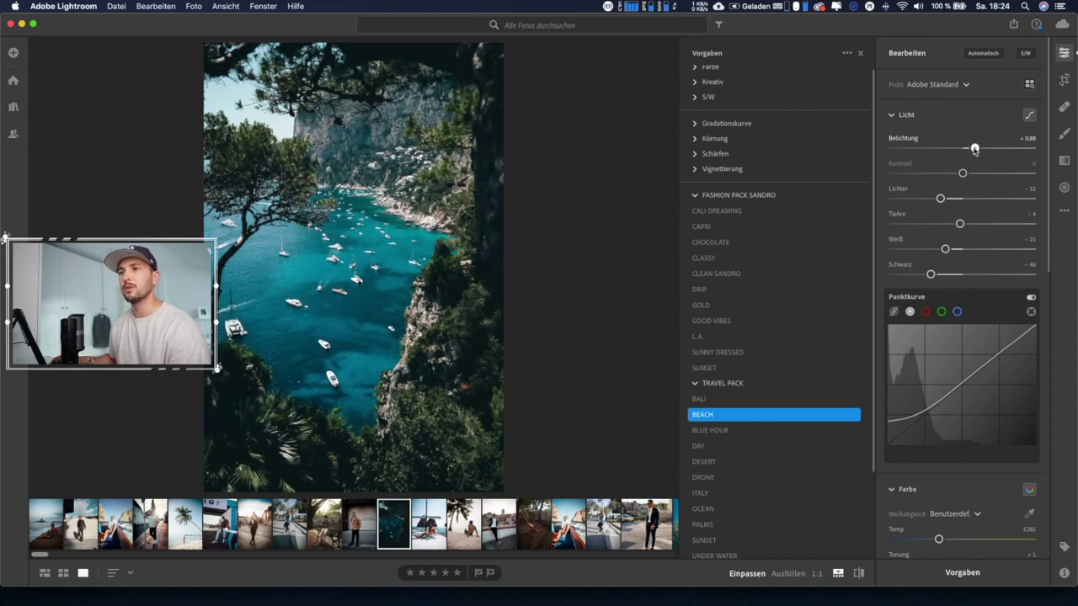
- Warm the bay photo's colour temperature to about 6695
scroll(948, 288, down, 2)
scroll(945, 286, down, 2)
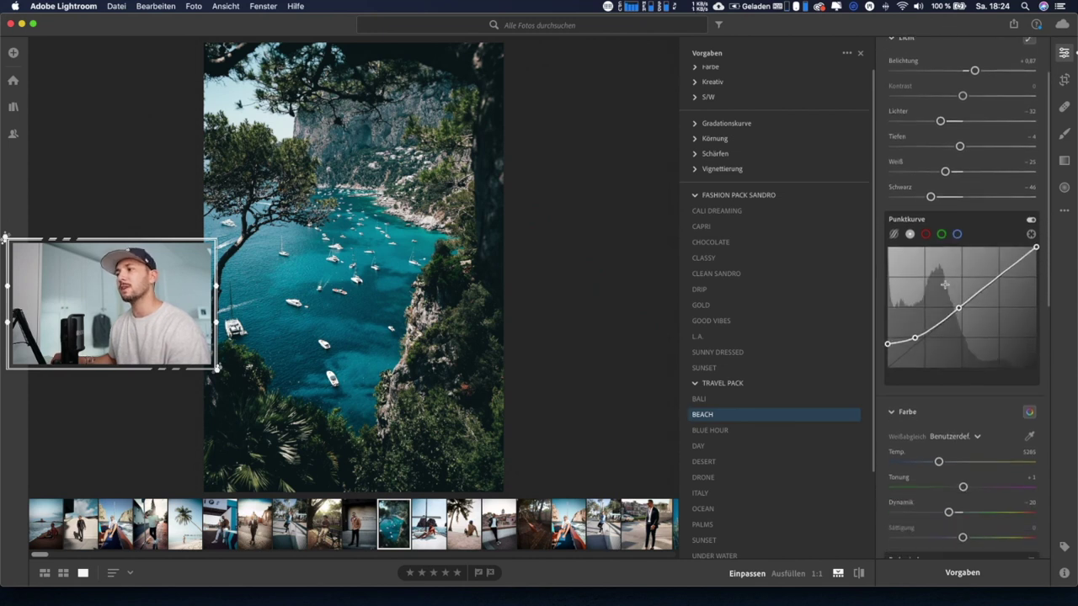
scroll(945, 285, down, 5)
scroll(943, 303, down, 2)
drag(938, 323, 958, 323)
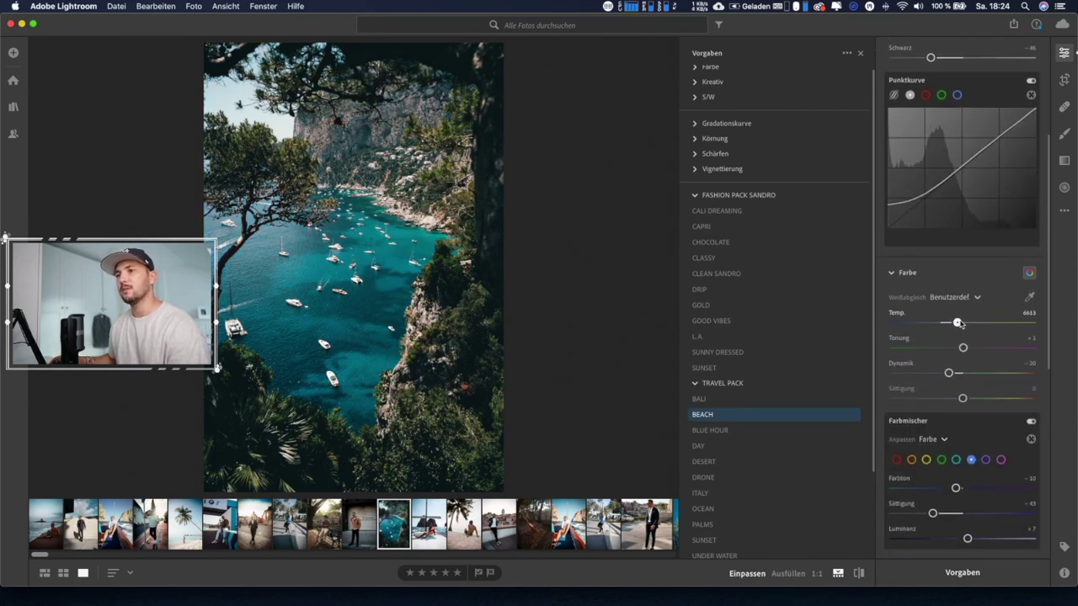
drag(959, 324, 958, 324)
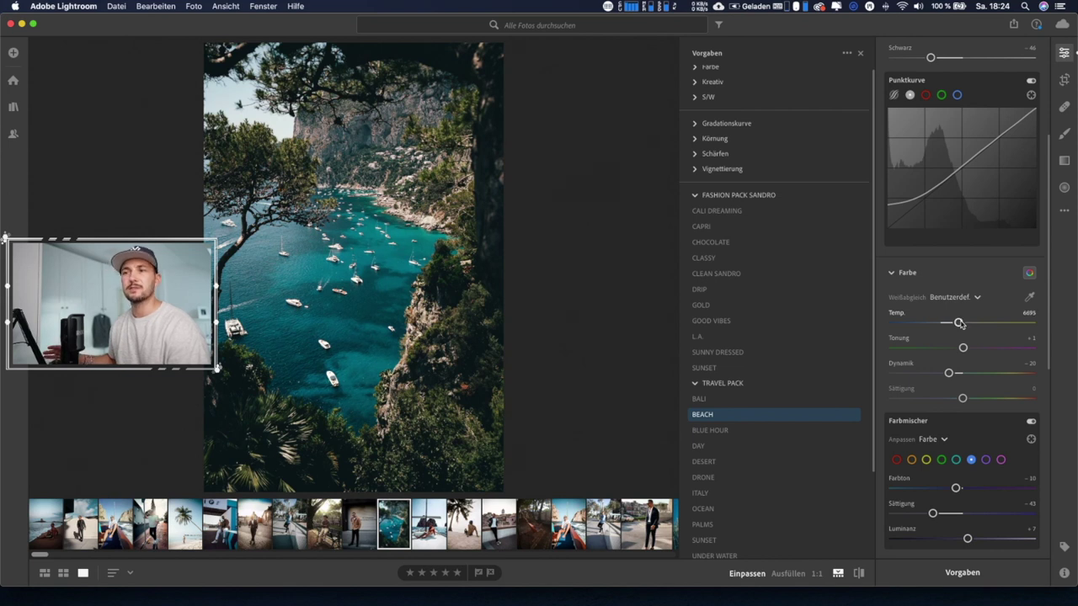
- Flip between the original and edited bay photo to compare
click(858, 574)
click(858, 574)
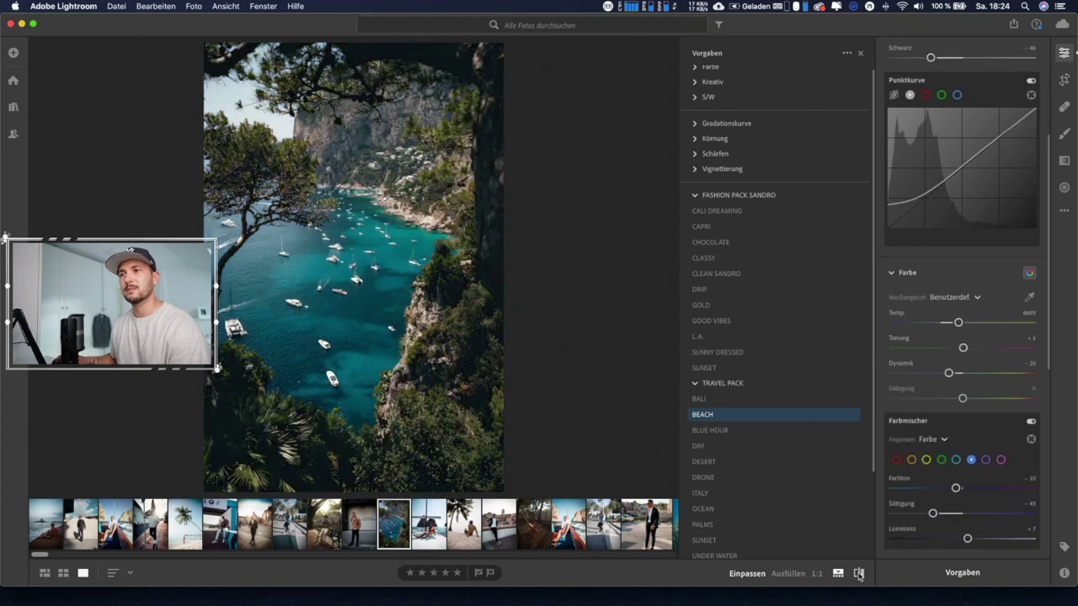
click(858, 573)
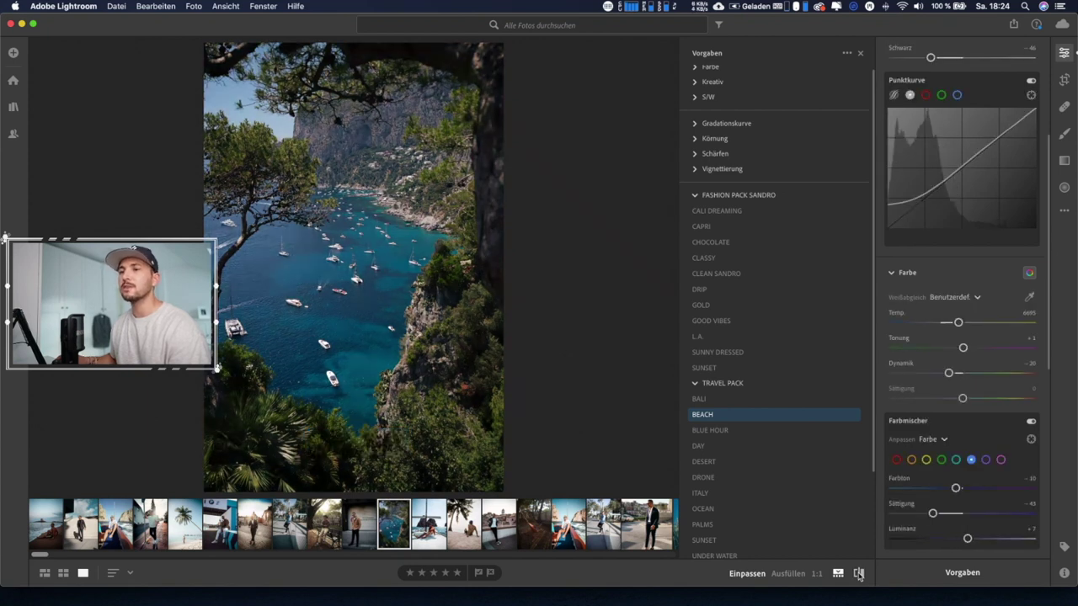
click(859, 574)
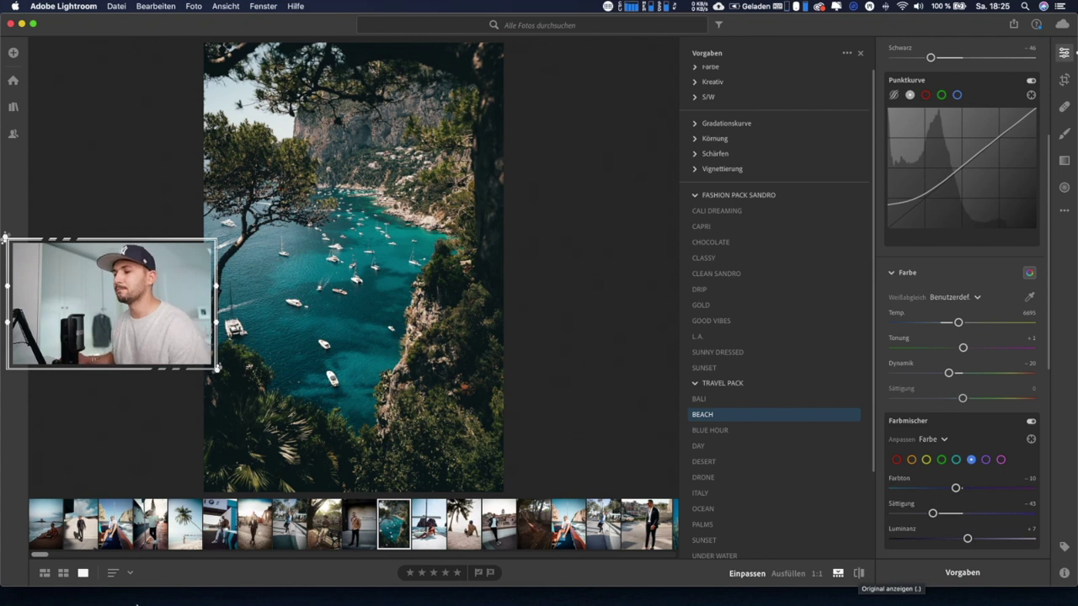
click(263, 590)
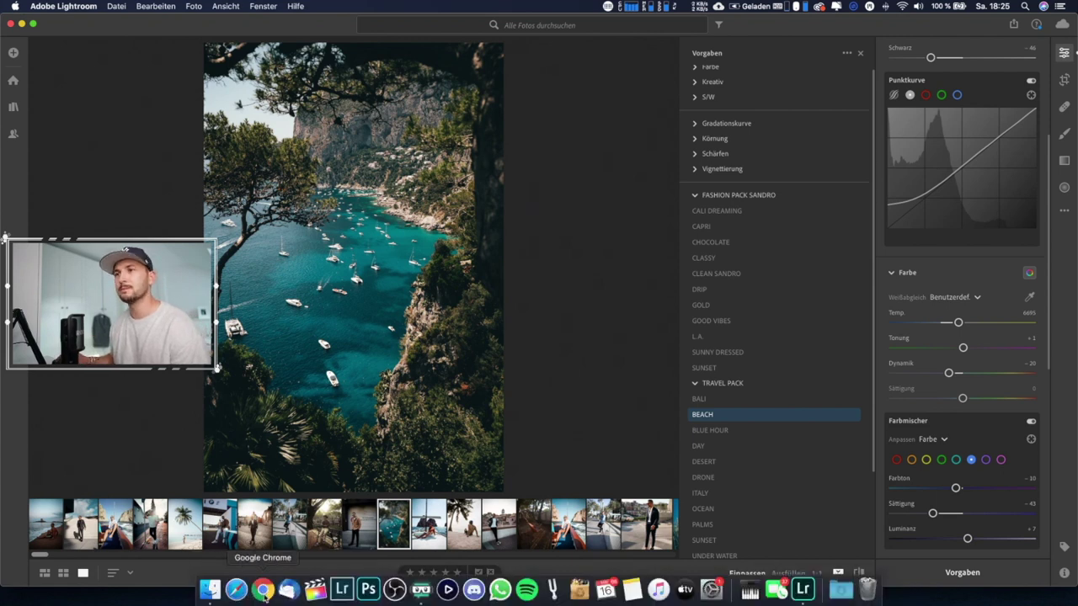
- Scroll the Essential Presets store page on Sellfy
scroll(785, 326, down, 2)
scroll(791, 324, up, 2)
scroll(805, 316, down, 1)
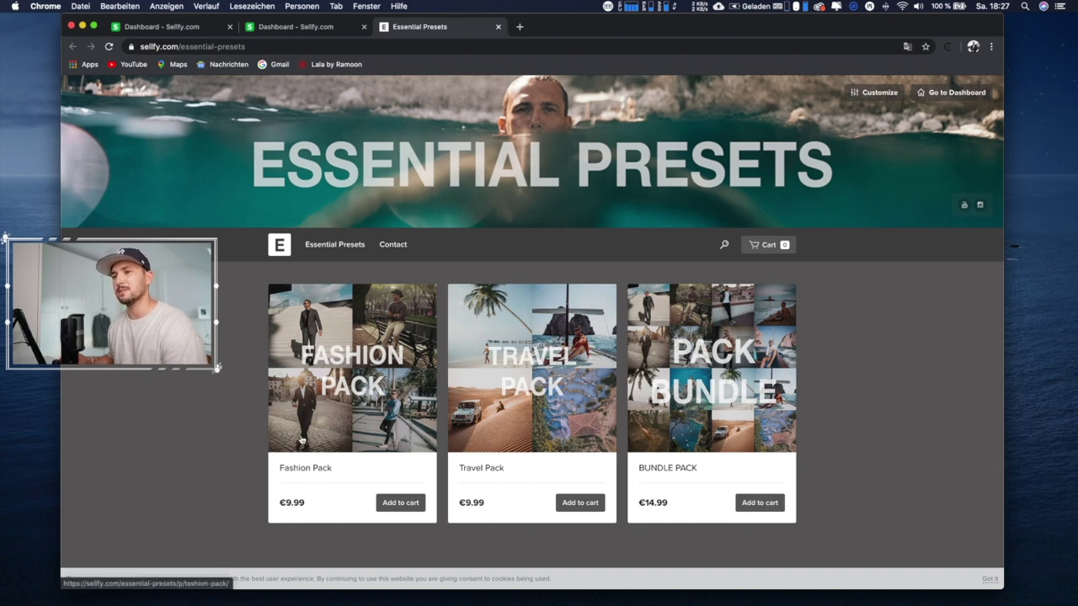
click(355, 403)
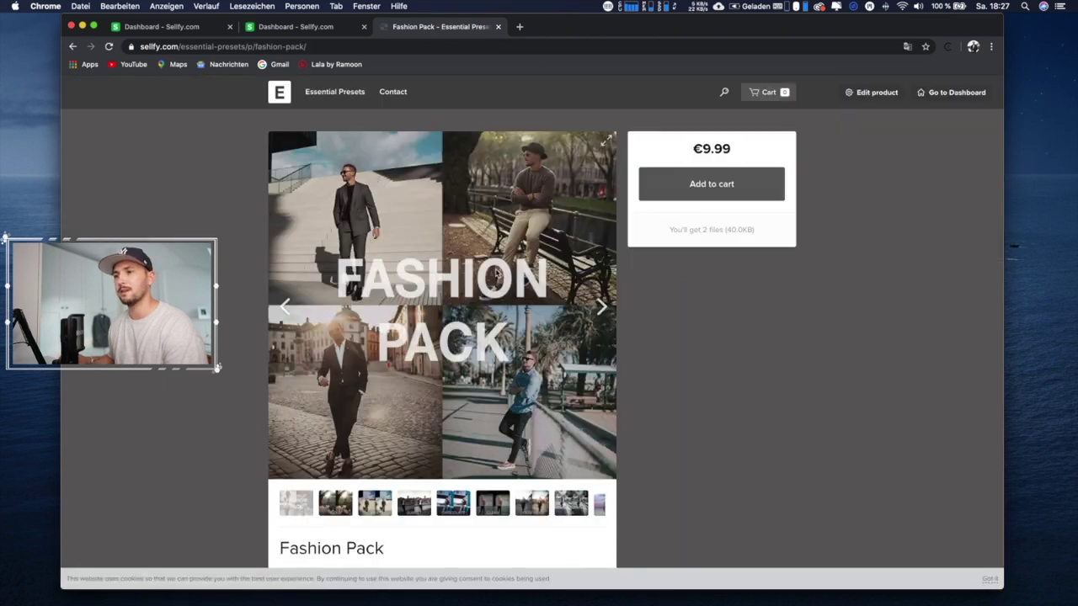
click(600, 307)
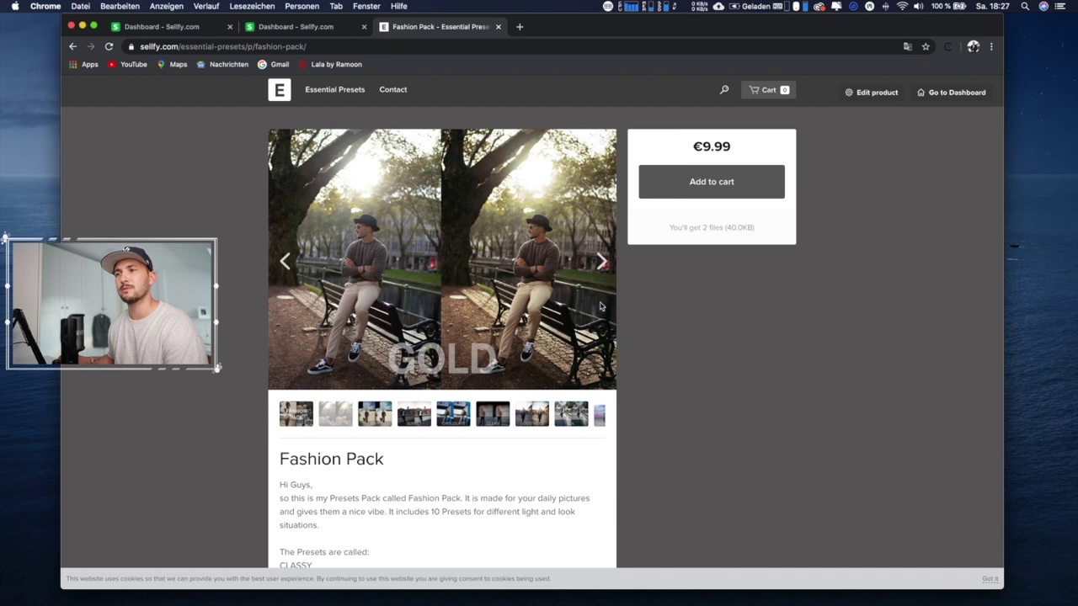
click(602, 263)
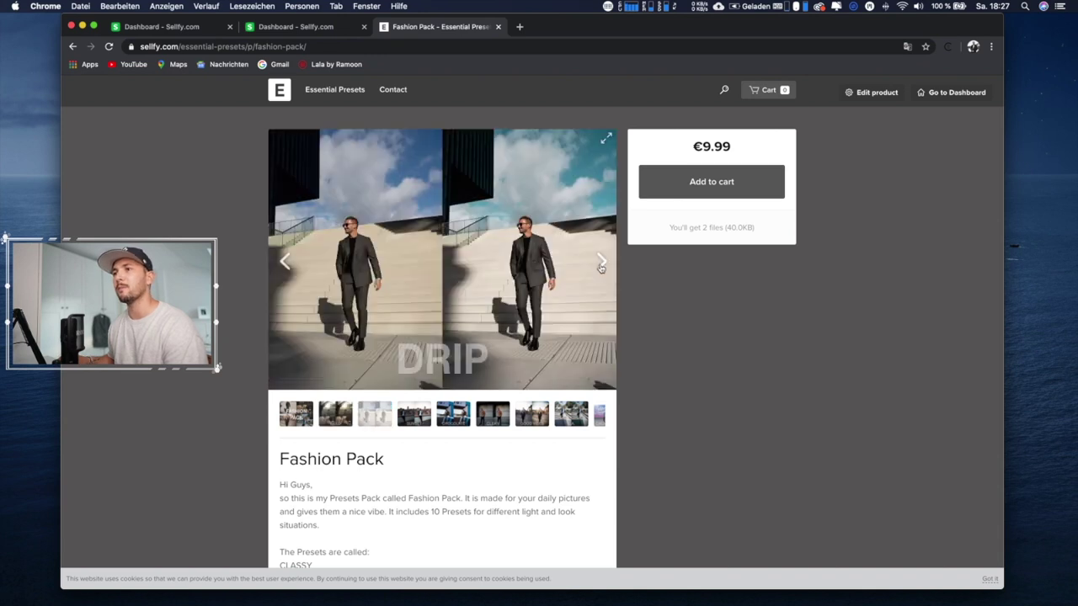
click(601, 264)
click(601, 262)
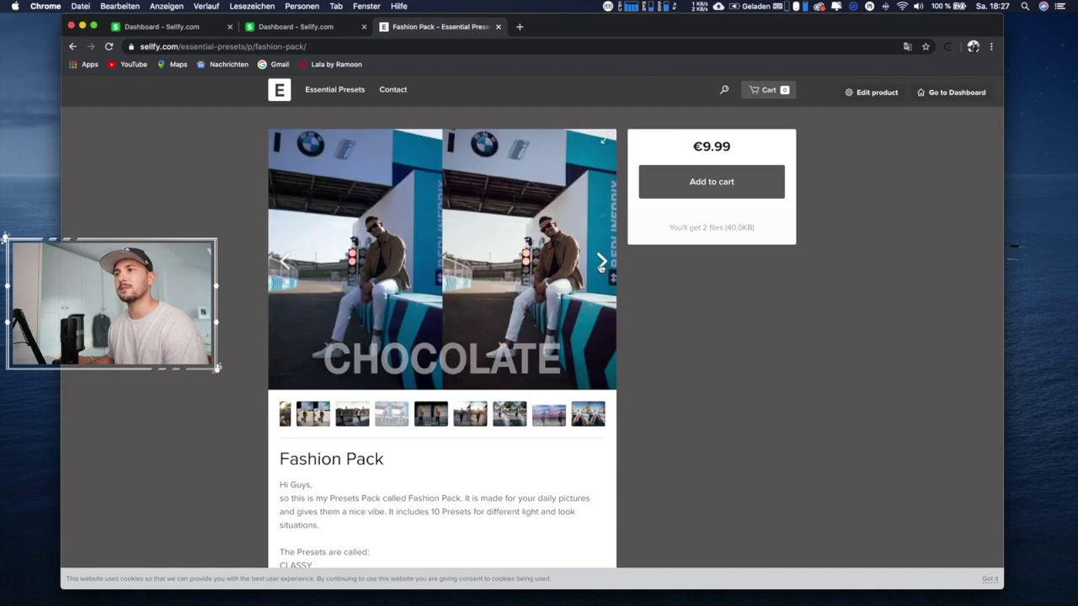
click(601, 263)
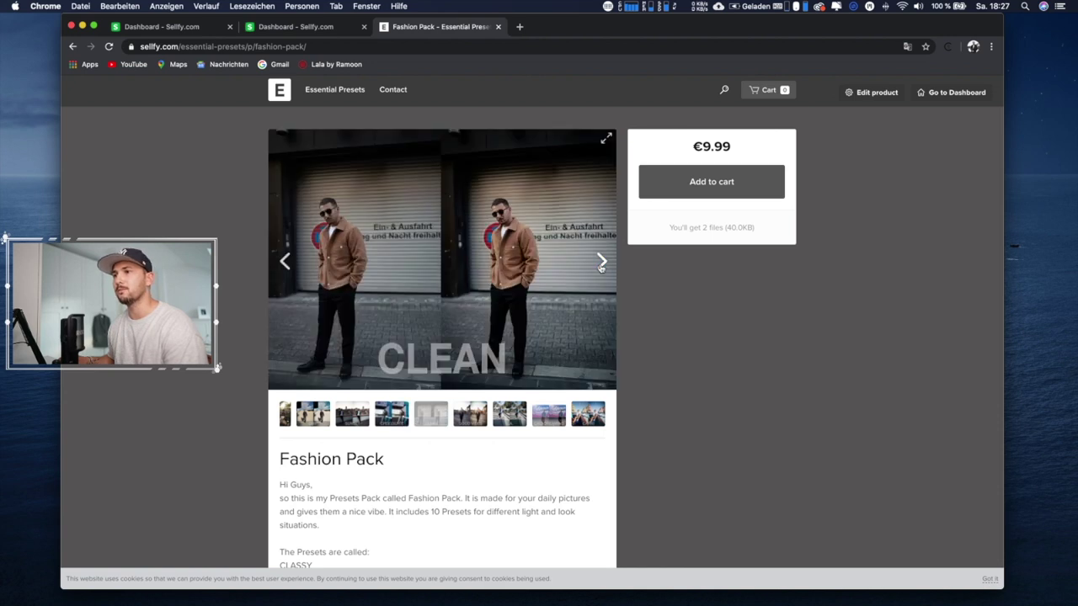
click(602, 262)
click(601, 262)
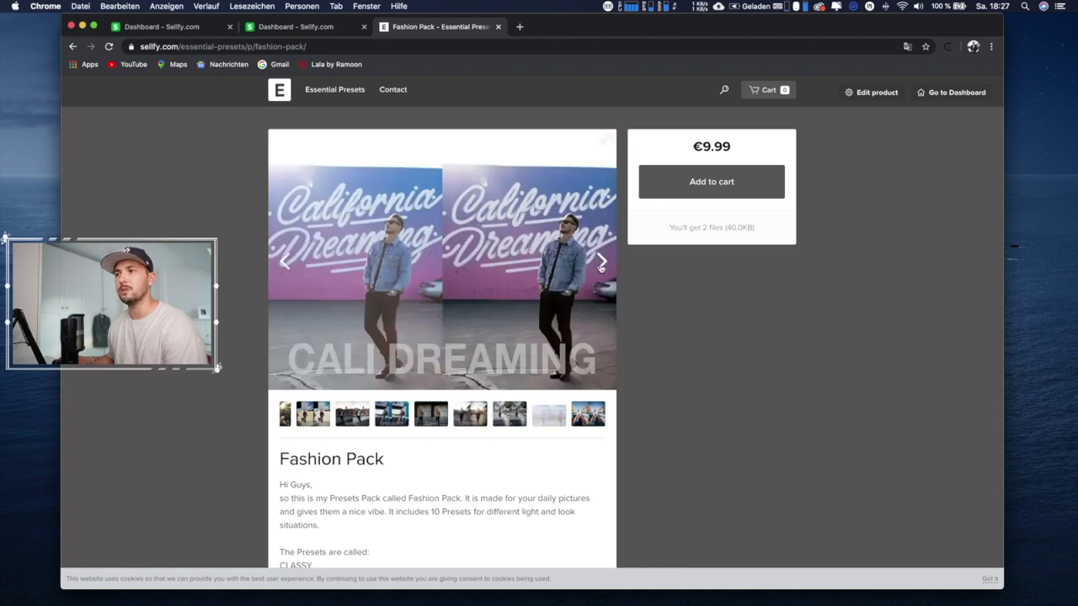
click(601, 263)
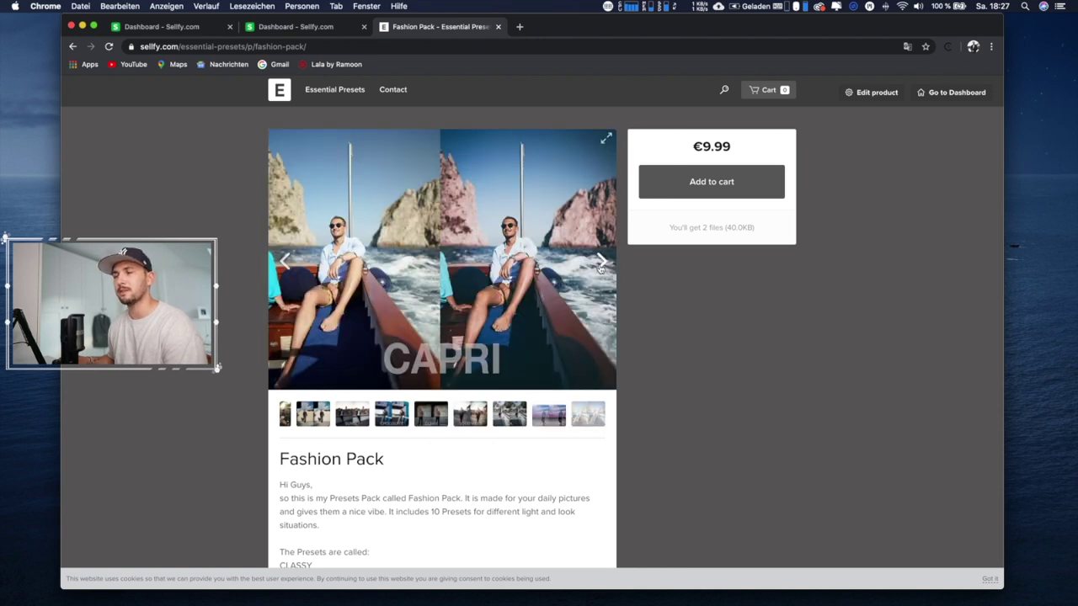
click(602, 263)
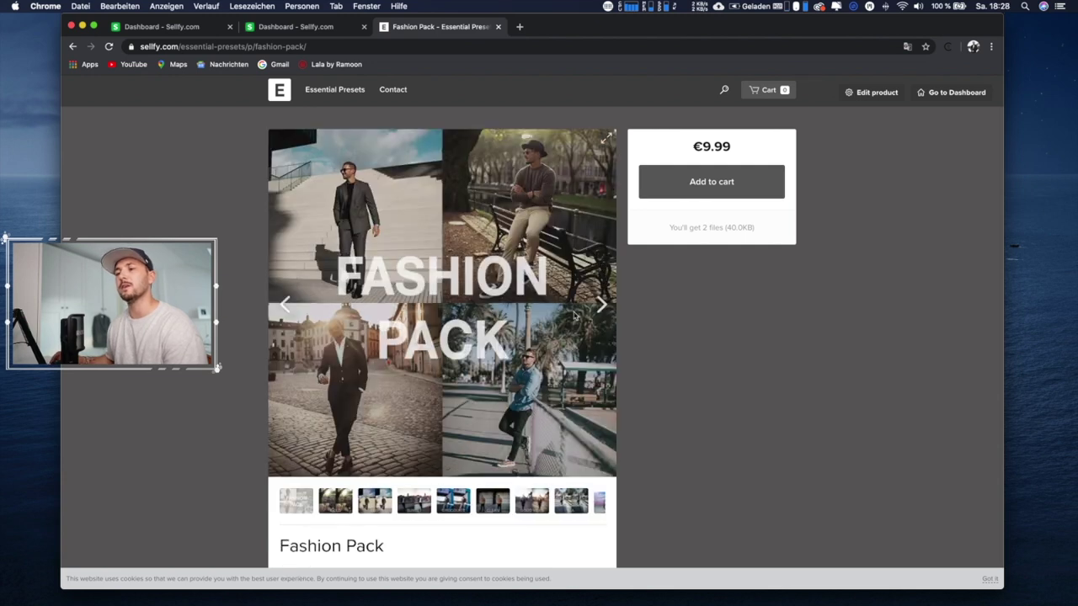
scroll(539, 446, down, 2)
scroll(537, 455, down, 5)
scroll(536, 455, up, 4)
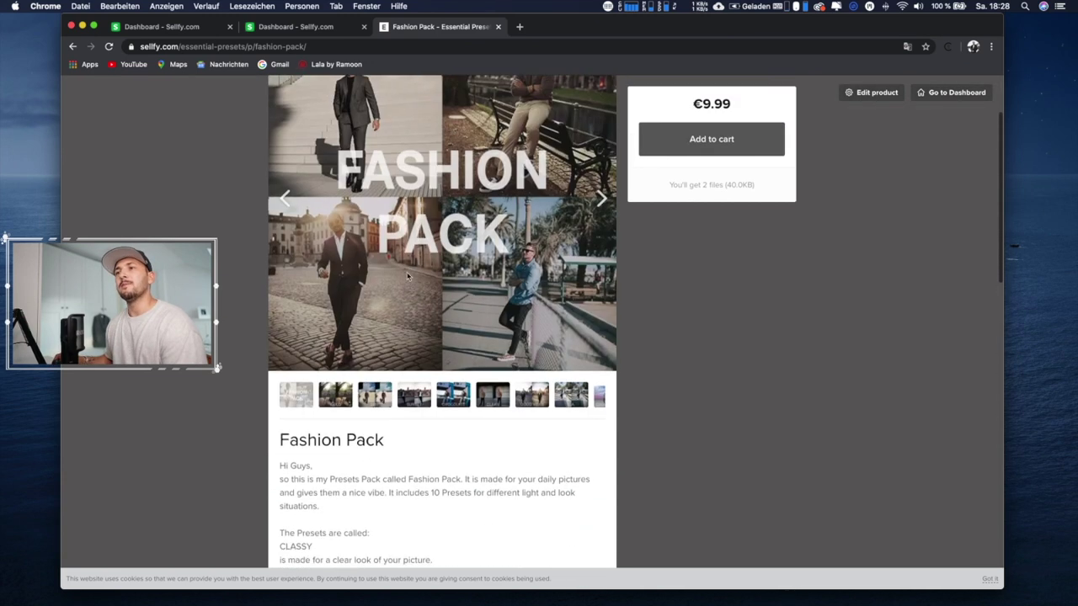
scroll(425, 437, down, 1)
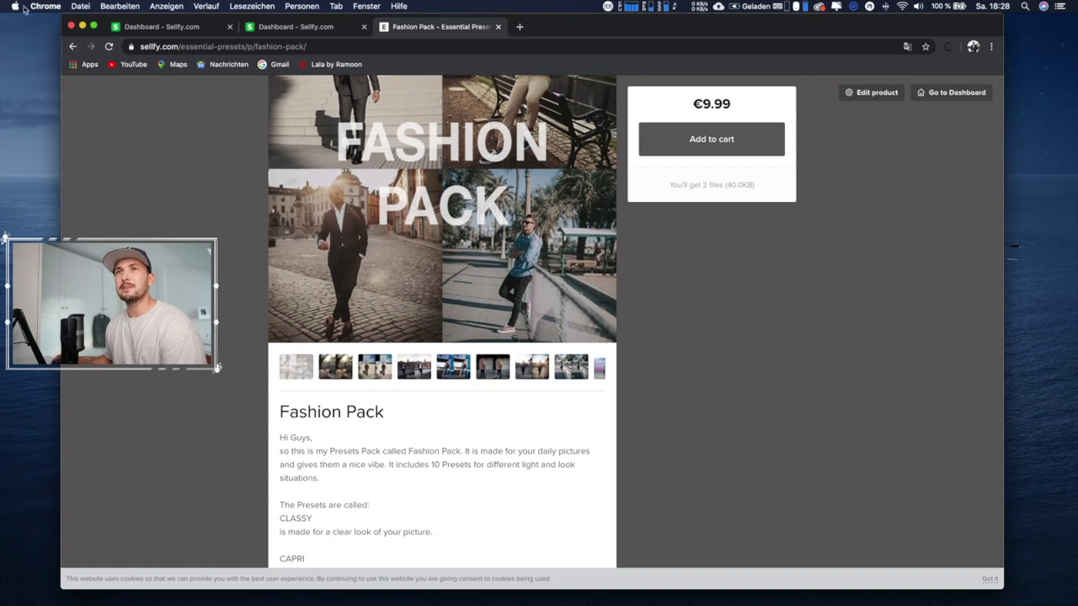
click(72, 46)
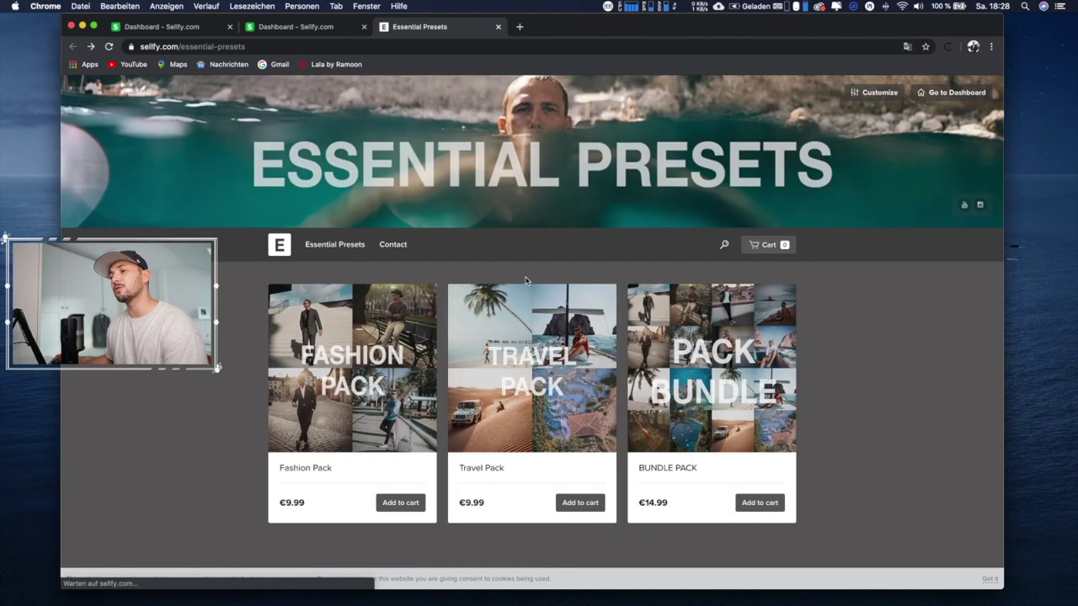
- Browse the Travel Pack's before-and-after examples, then open the €14.99 Bundle Pack page
click(536, 407)
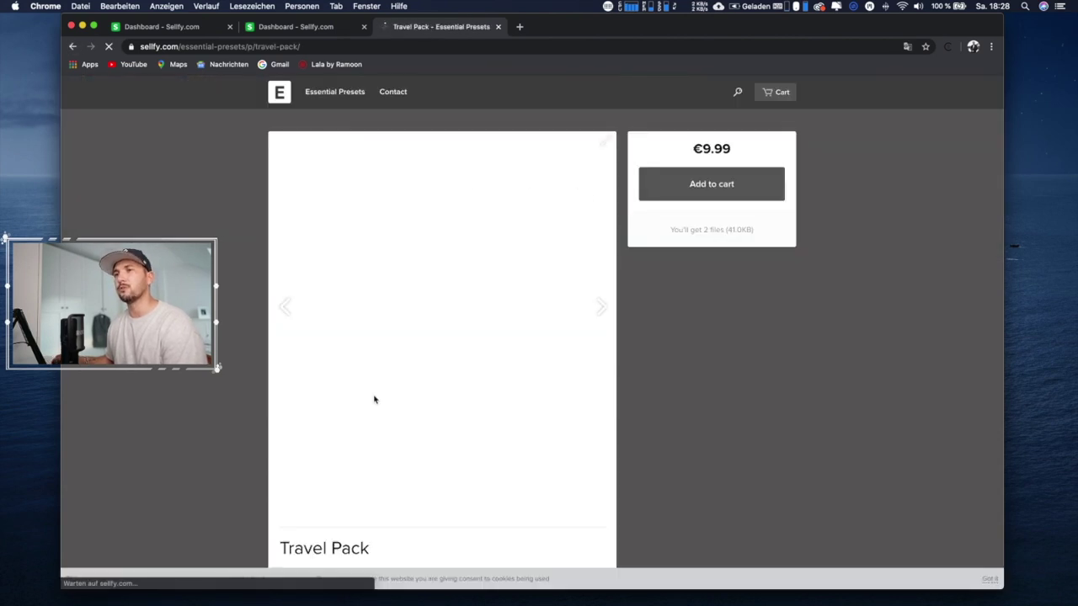
scroll(498, 355, down, 2)
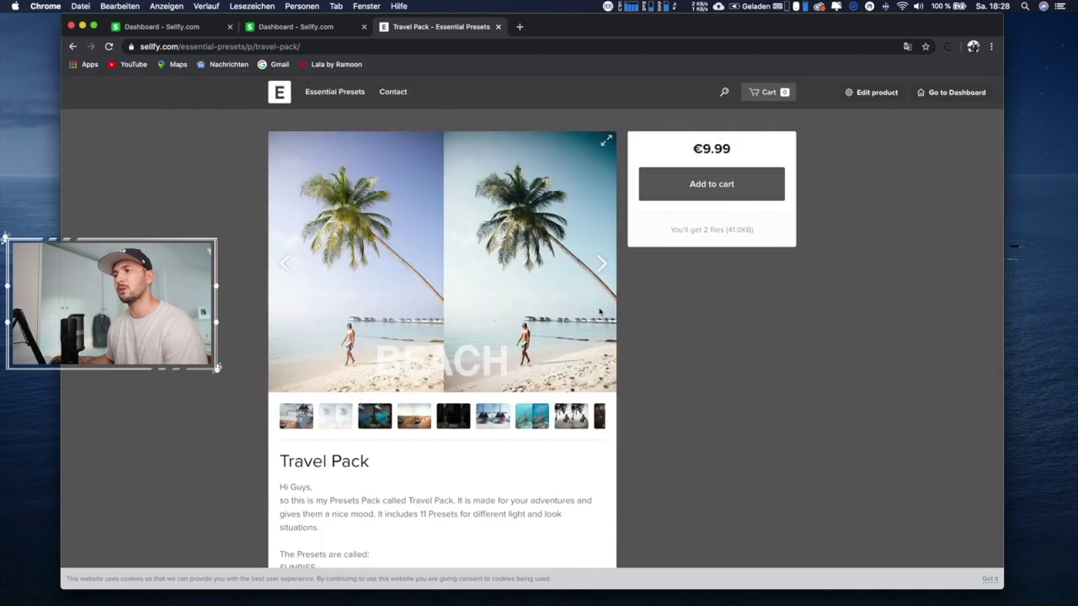
click(603, 265)
click(603, 266)
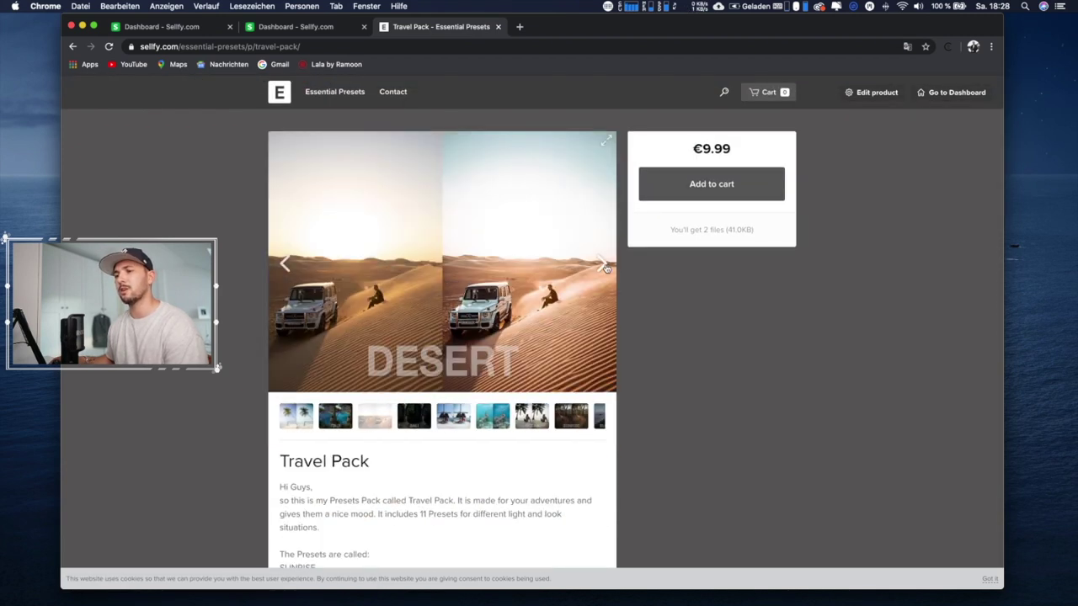
click(603, 266)
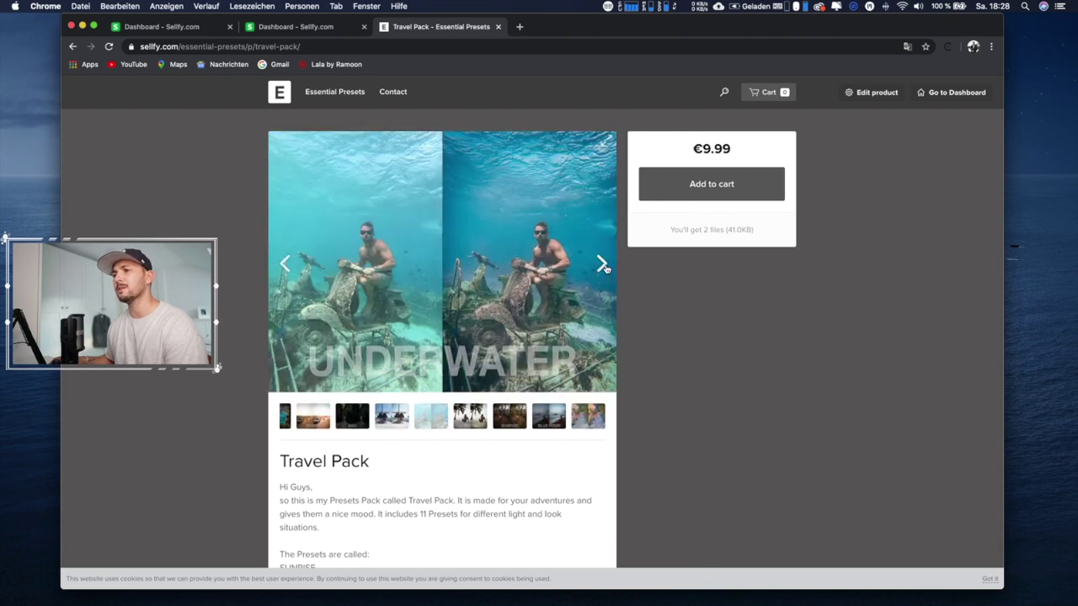
click(603, 265)
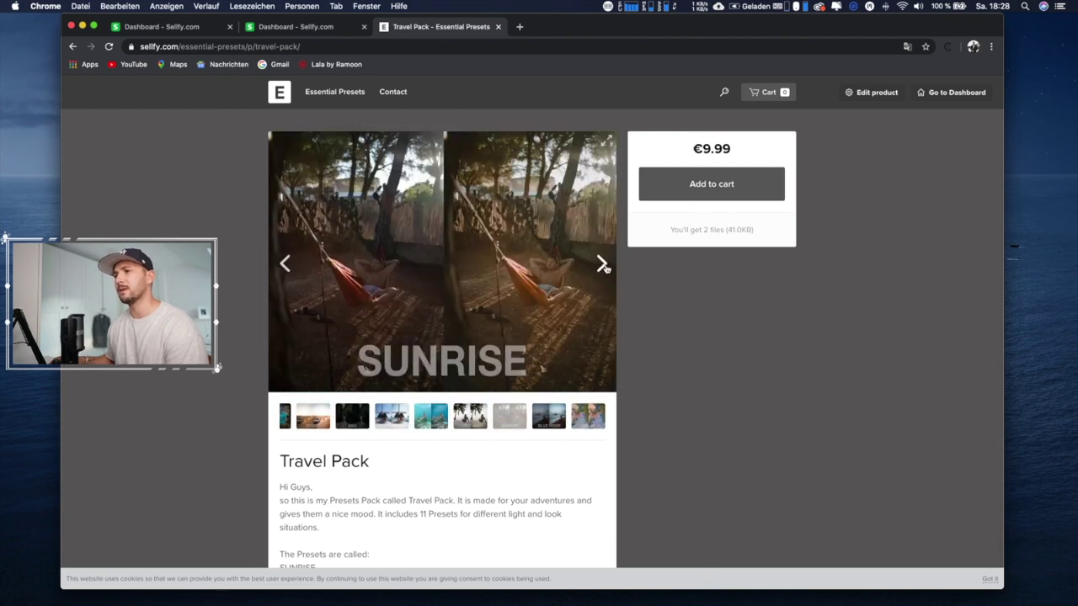
click(603, 266)
click(603, 265)
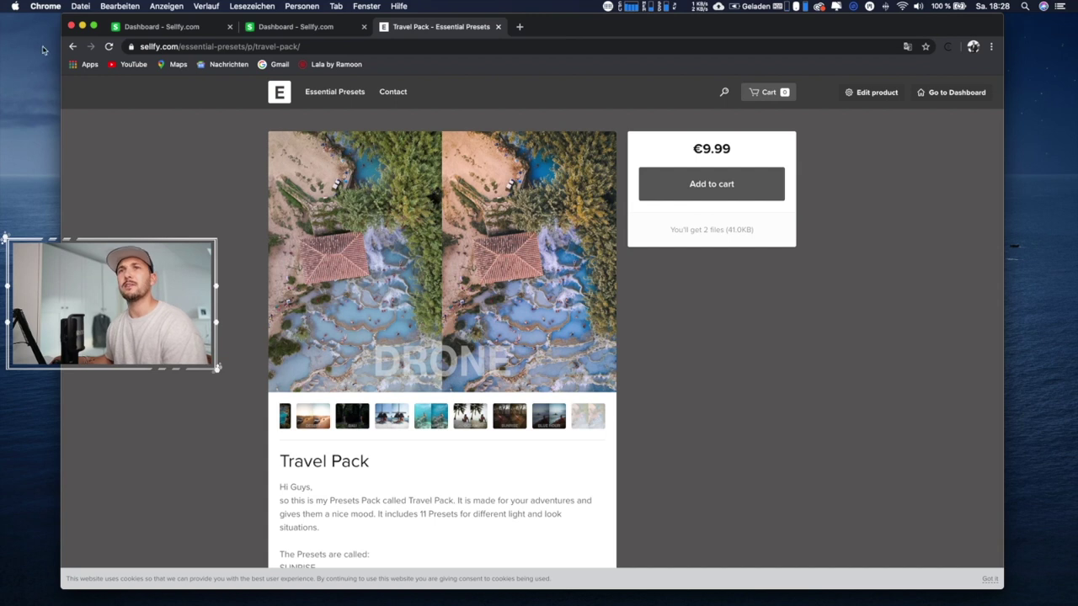
click(73, 46)
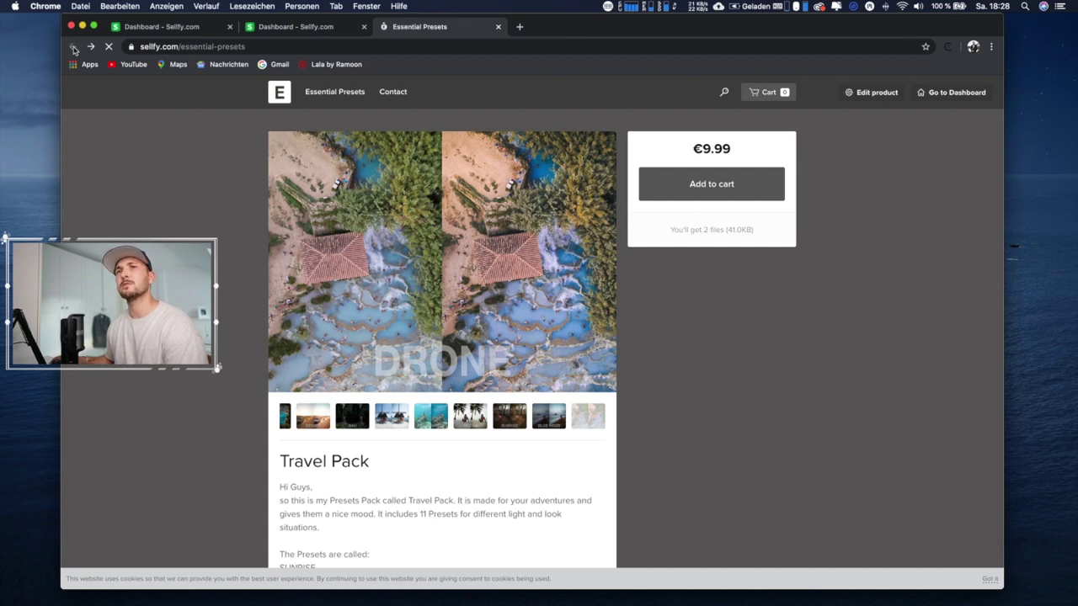
click(682, 358)
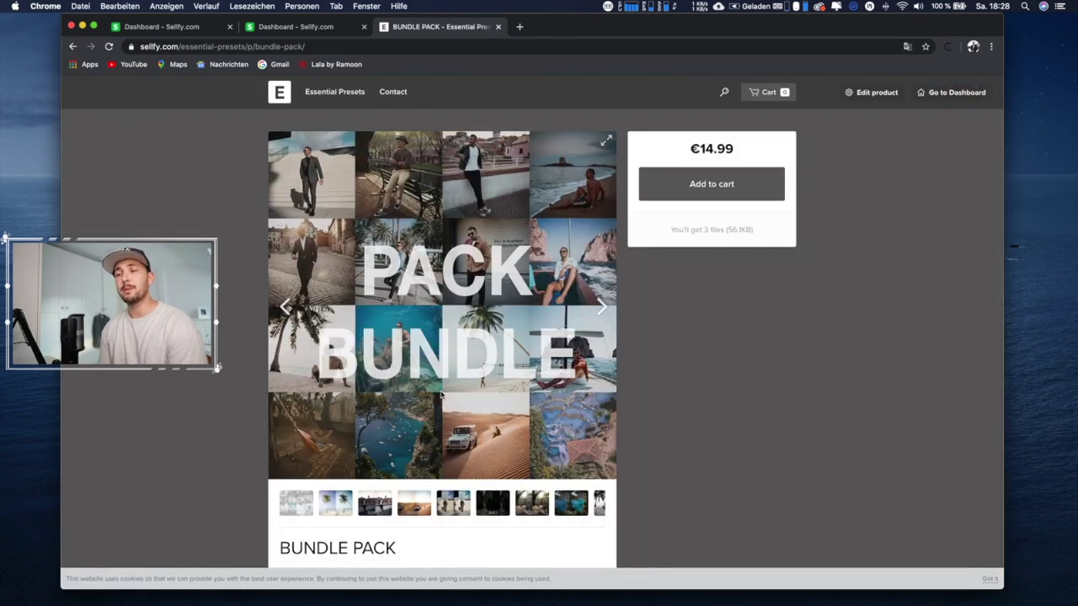
- Check that the Bundle Pack combines Fashion and Travel packs for €14.99, then return to Essential Presets
scroll(442, 398, down, 2)
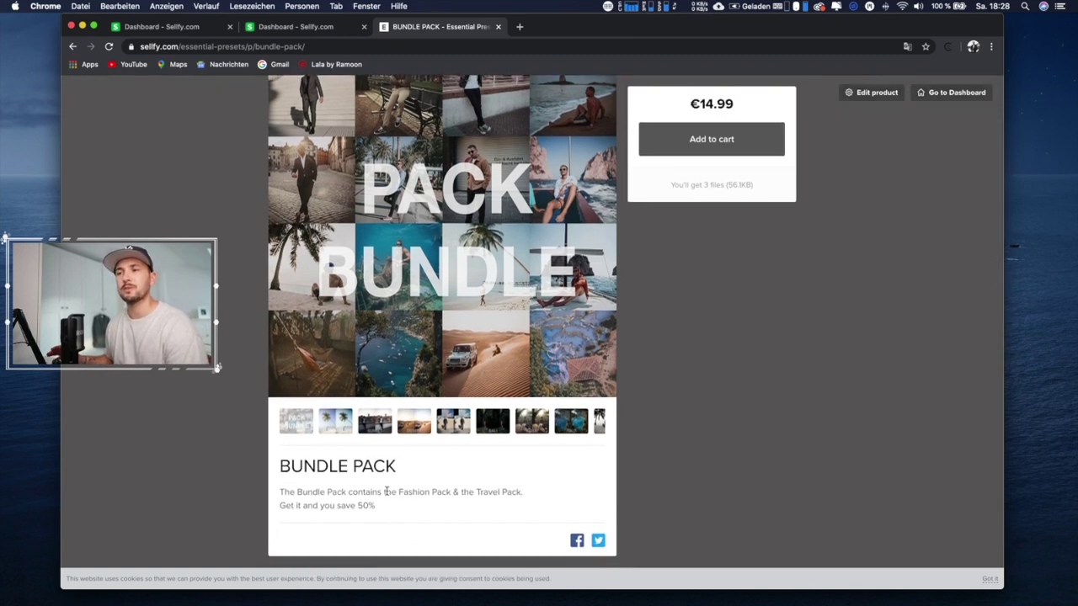
scroll(387, 492, up, 2)
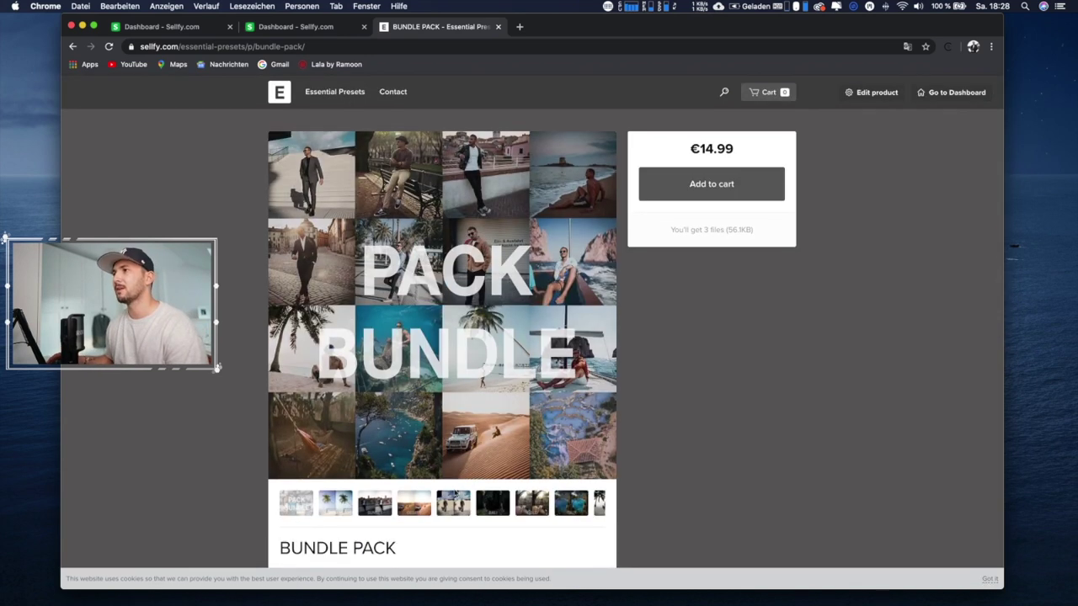
click(329, 93)
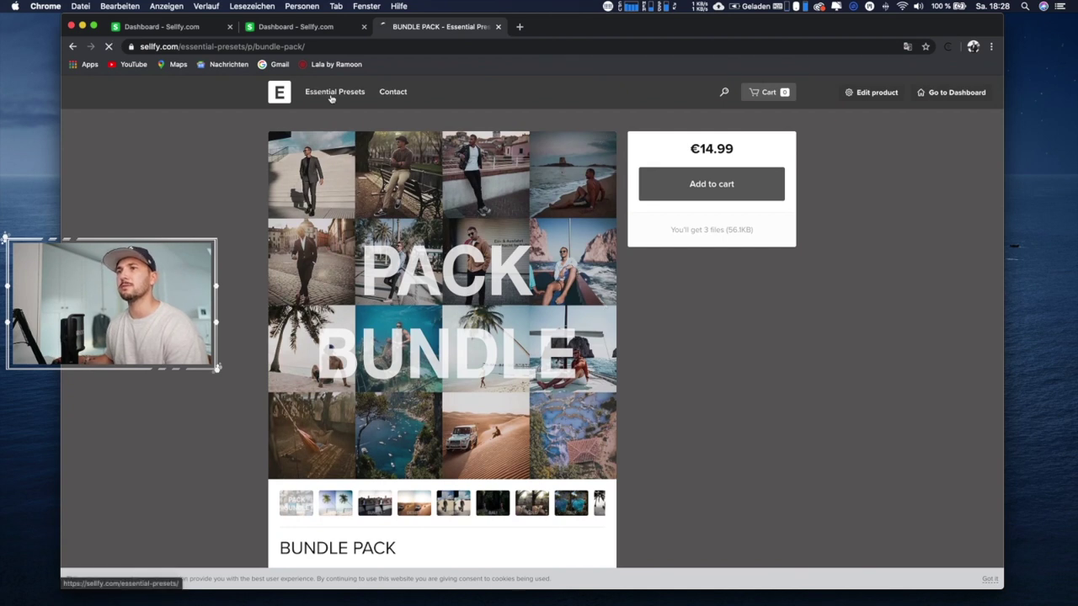